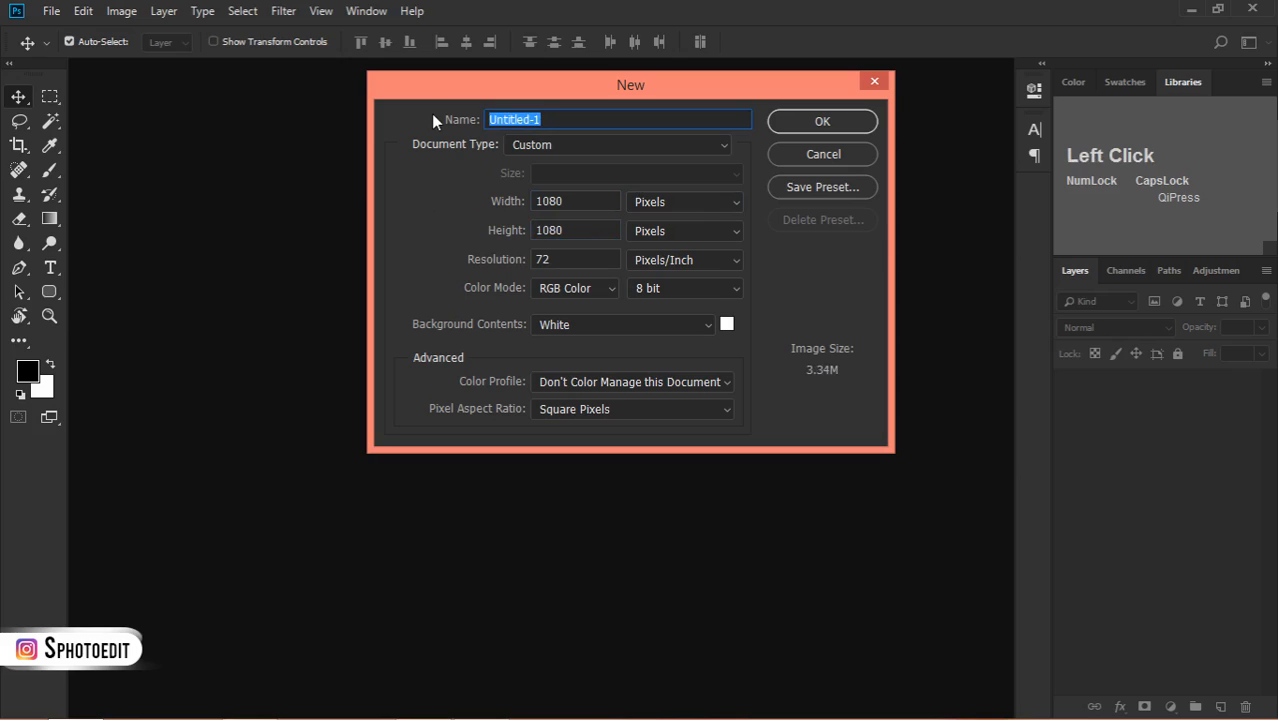
- Create a new 1080 by 1080 pixel document named GRAPHIC SIMPLE BG
text(GRAPHIC SIMPLE BG)
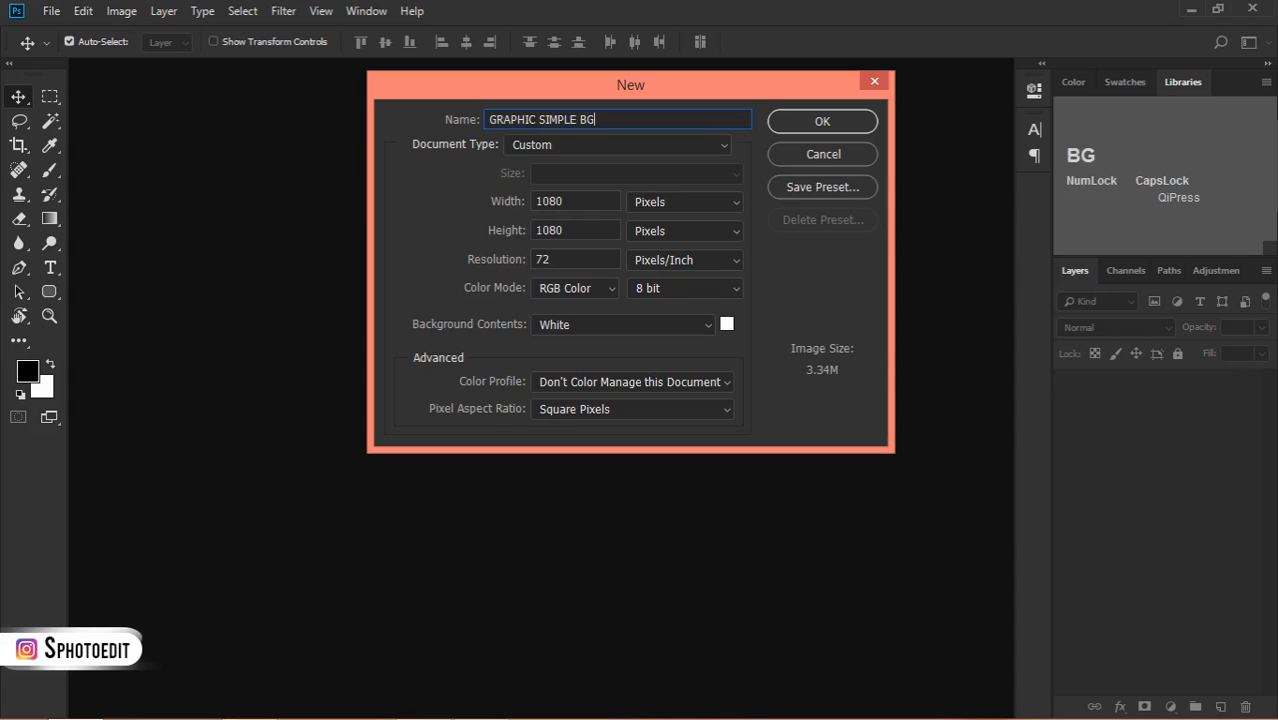
key(Return)
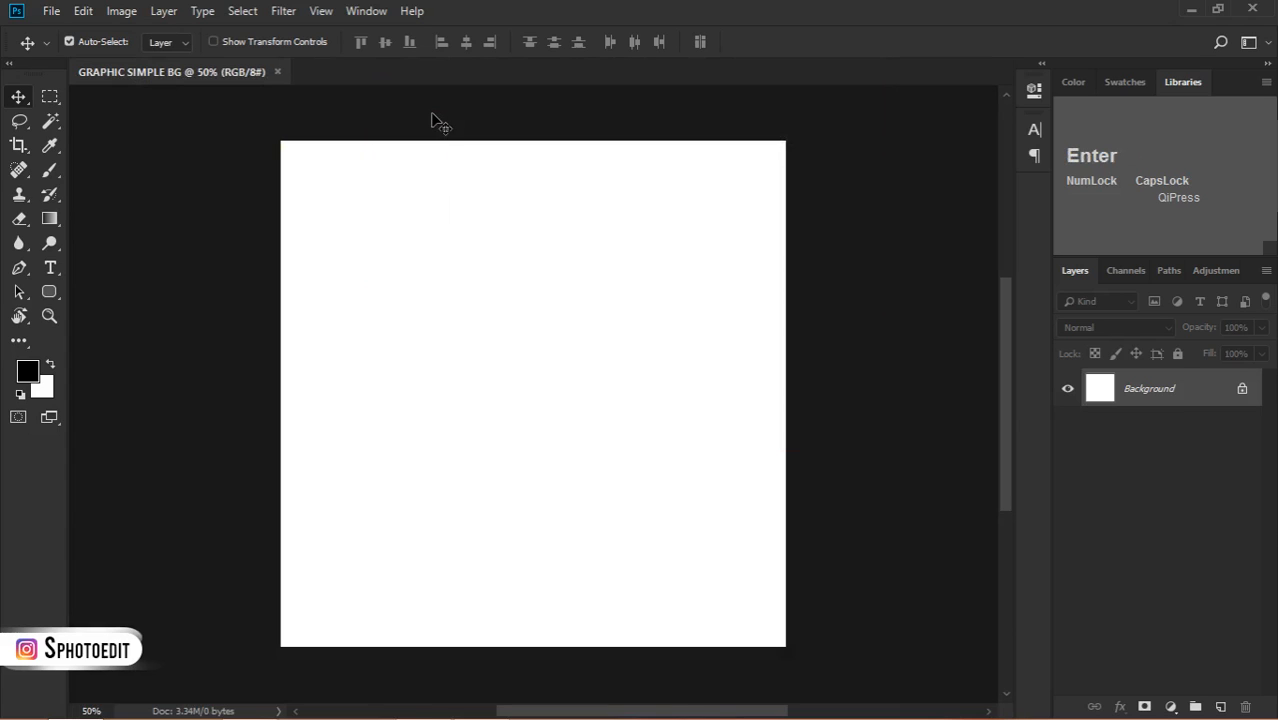
- Pick light blue #33cff6 as the foreground color and add a solid color fill layer with it
click(28, 371)
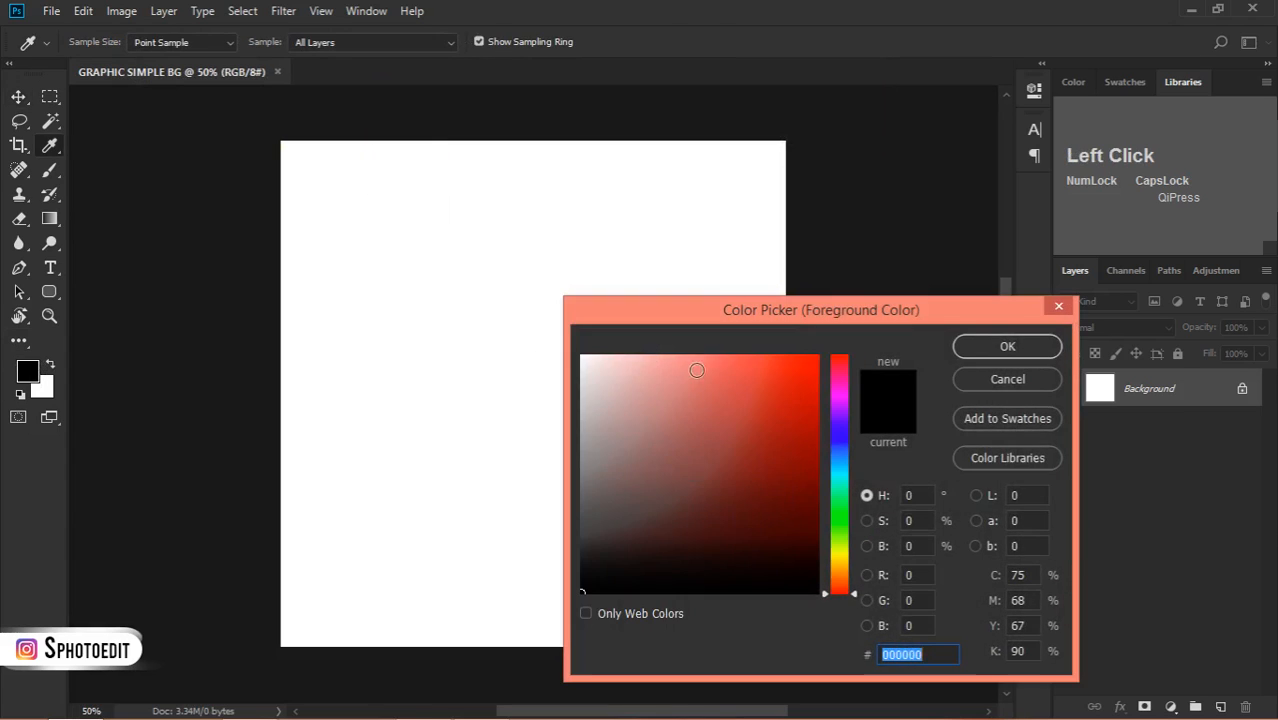
click(838, 465)
drag(797, 408, 770, 364)
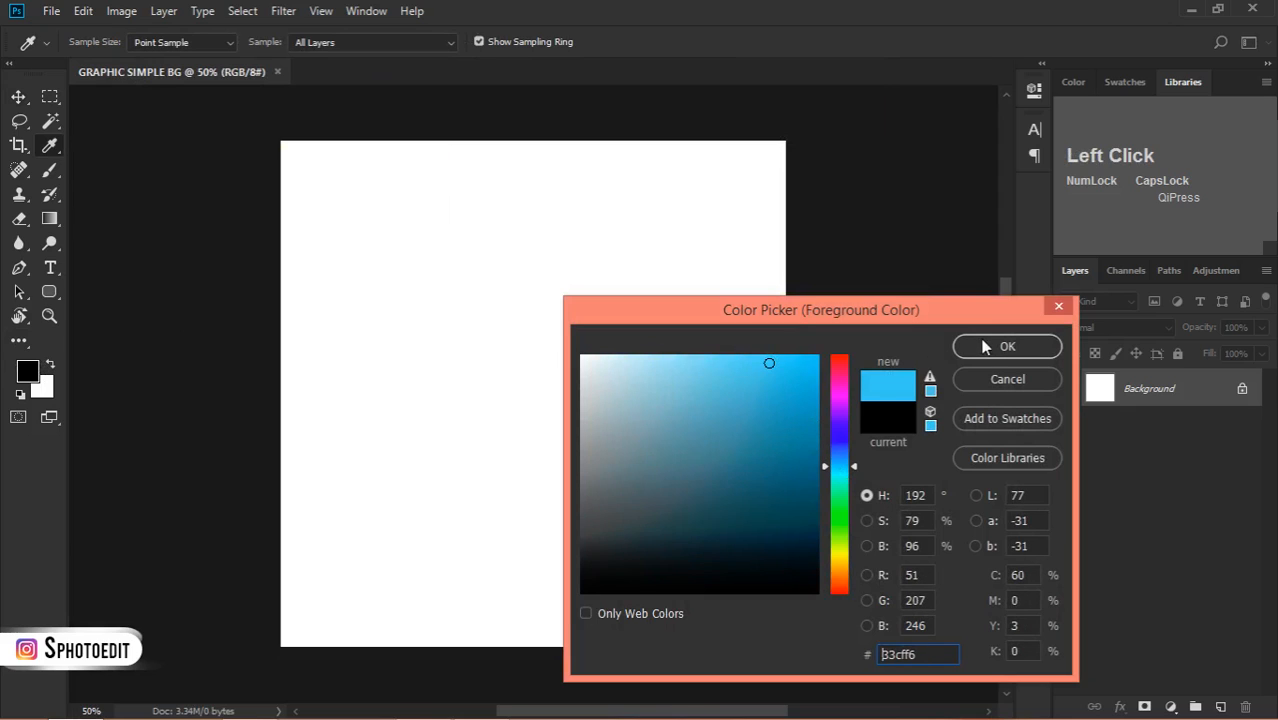
click(985, 346)
click(1171, 706)
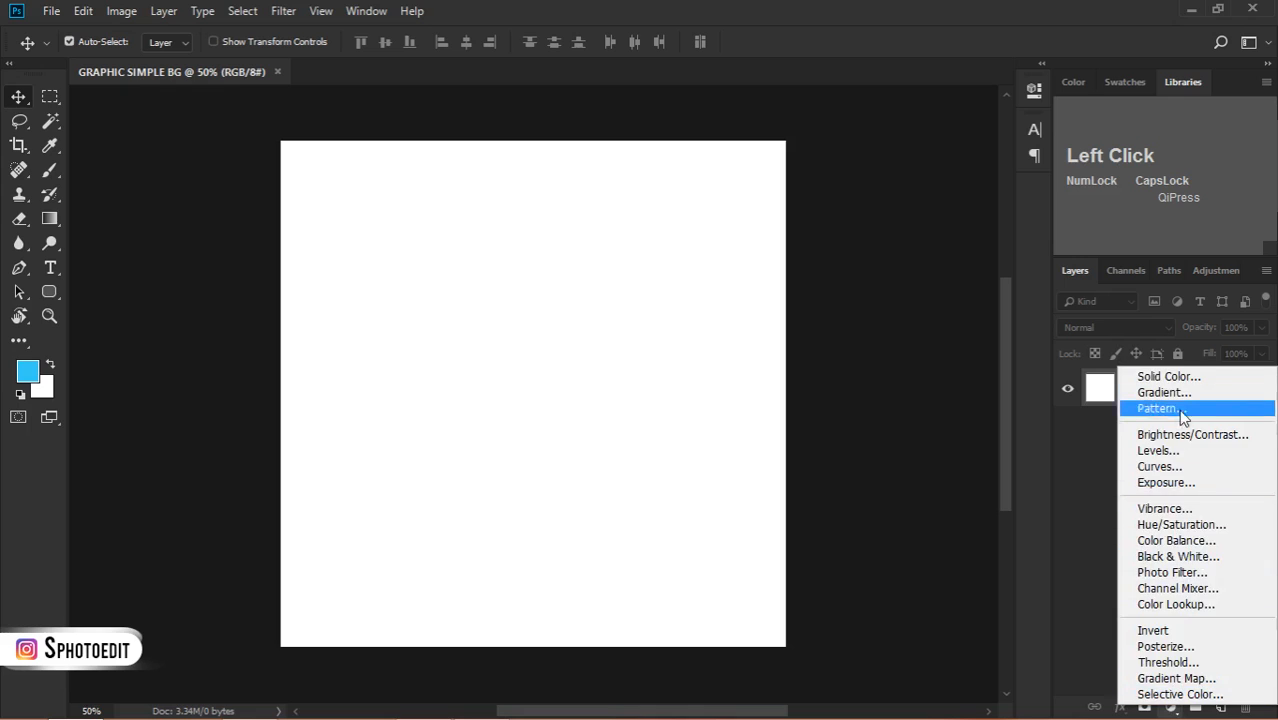
click(1172, 374)
click(969, 351)
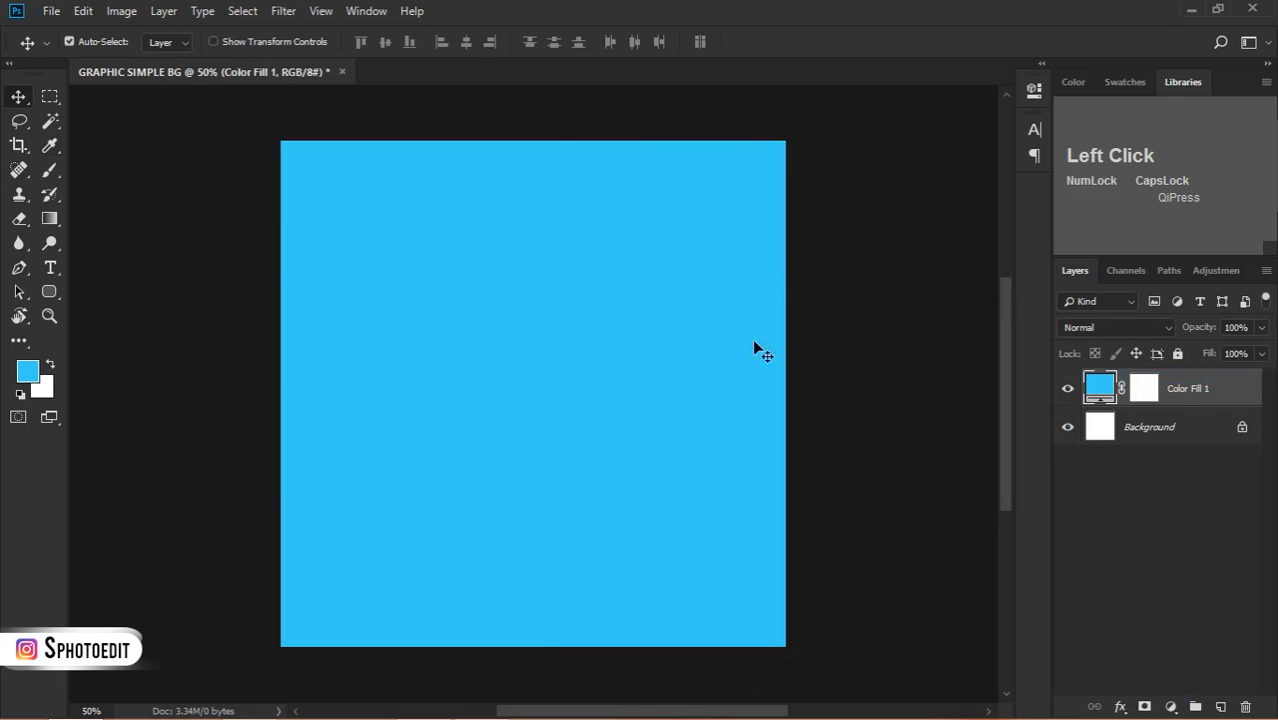
- Draw a vertical rounded rectangle about 95 by 337 px near the canvas center with the Rounded Rectangle tool
right_click(49, 291)
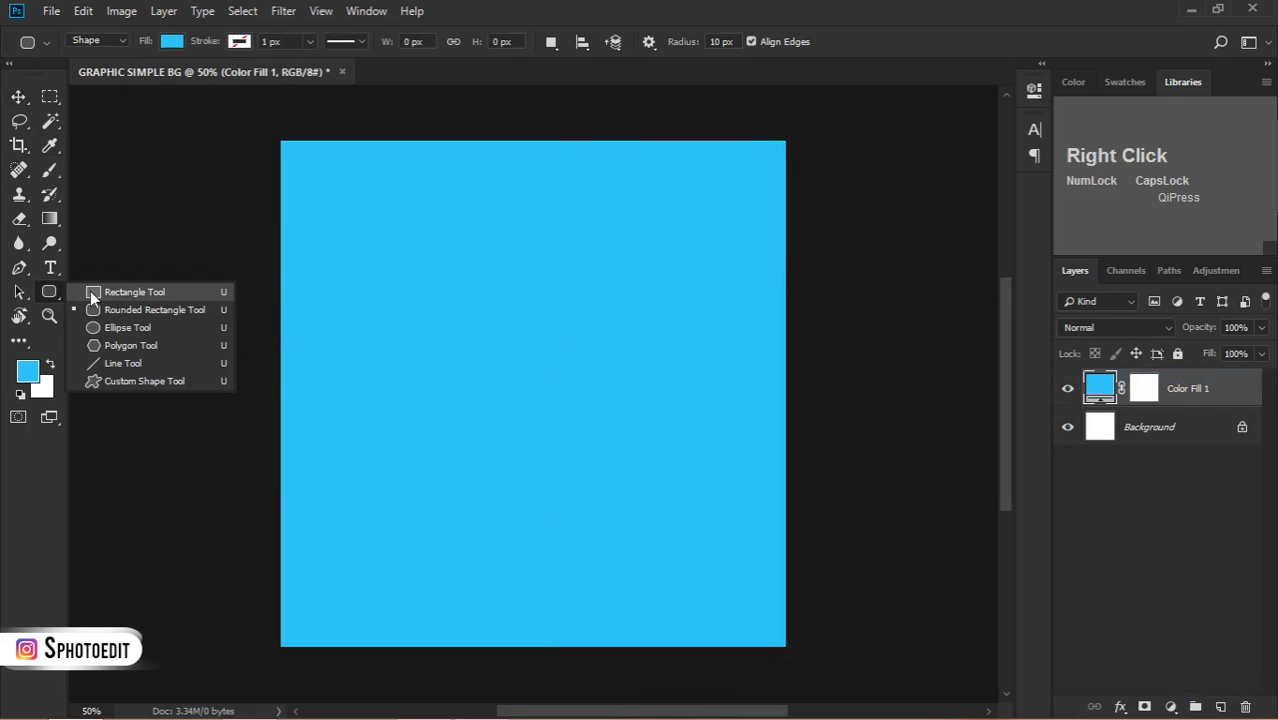
click(114, 310)
click(1221, 706)
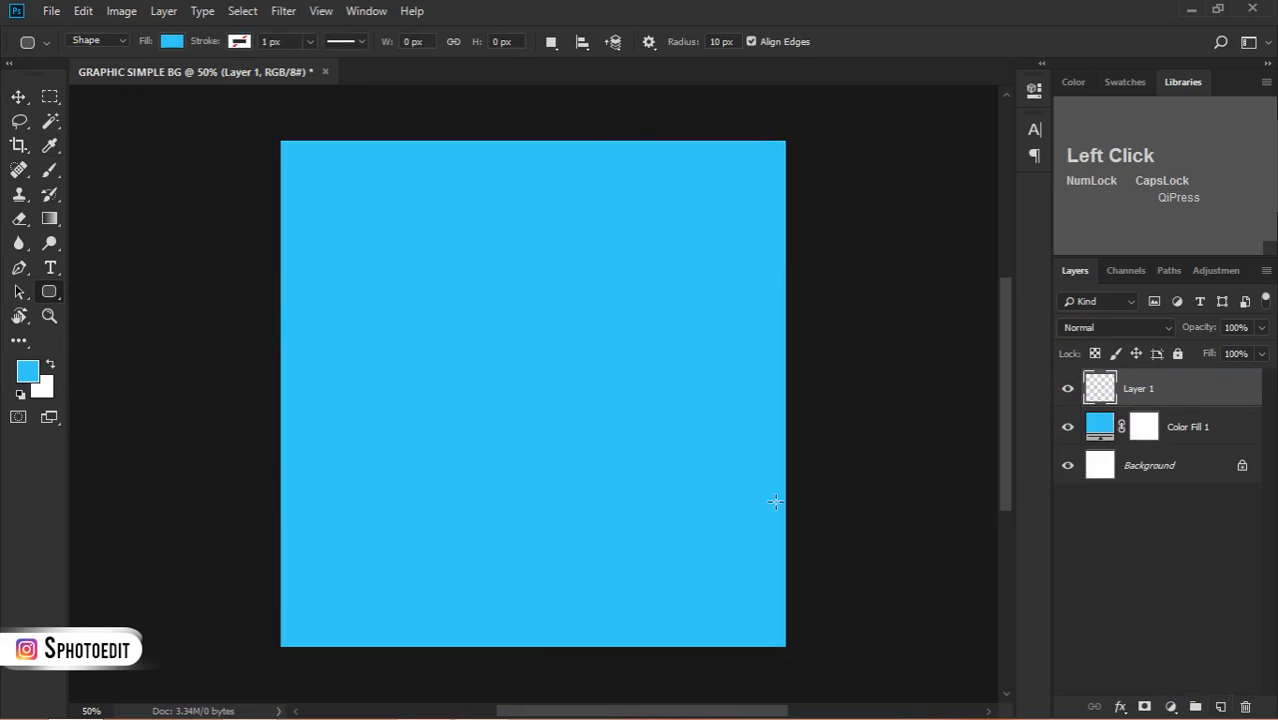
drag(468, 295, 511, 450)
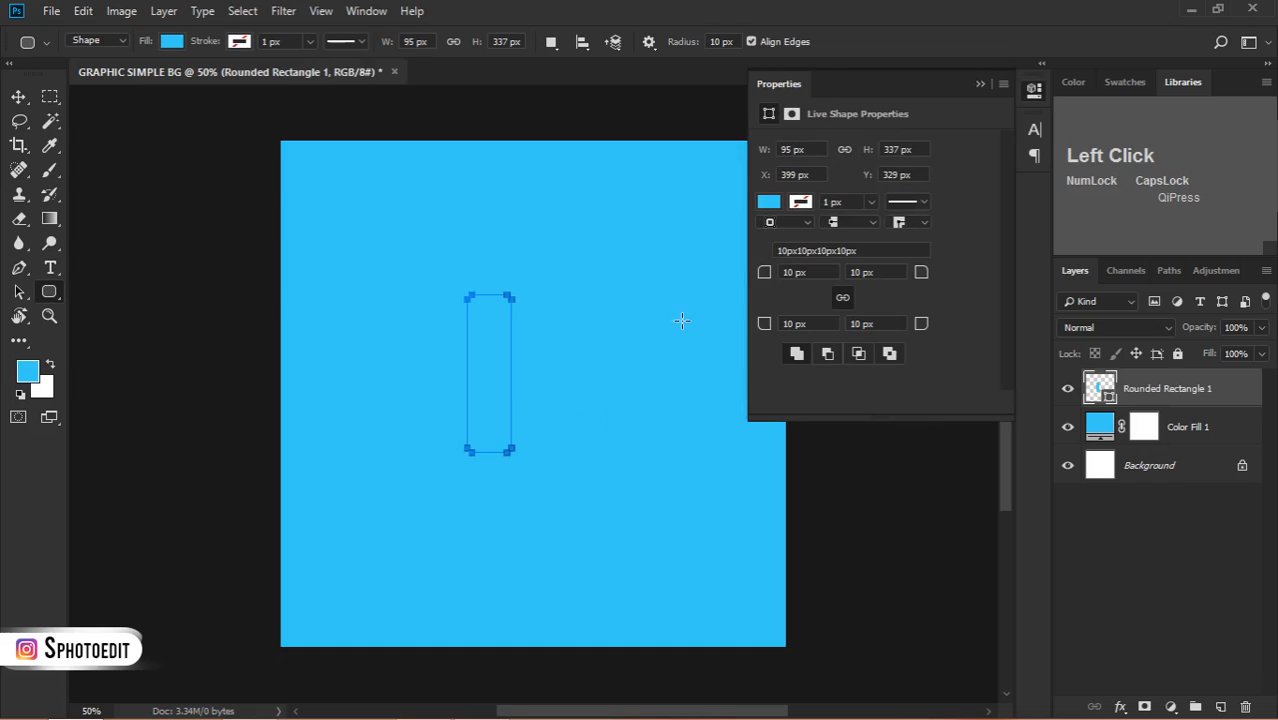
- Round the rectangle's corners fully to 47.5 px and fill the shape with black
drag(764, 277, 853, 290)
click(767, 202)
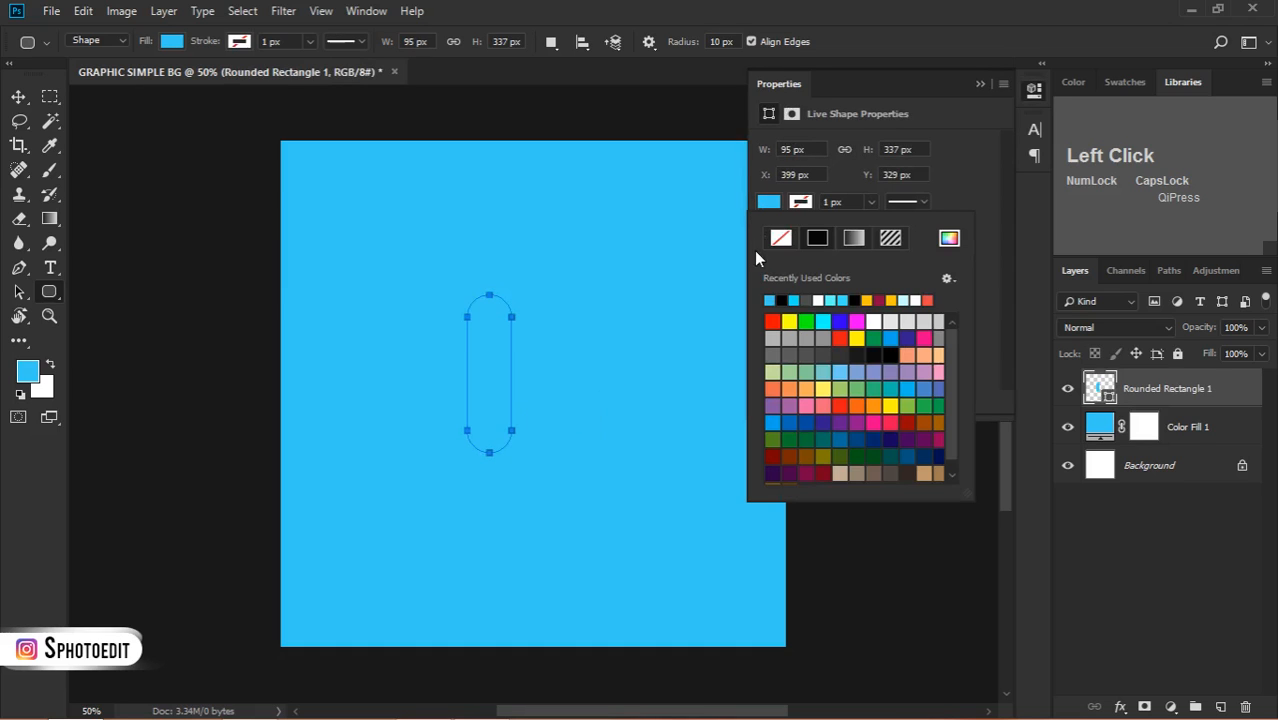
click(781, 300)
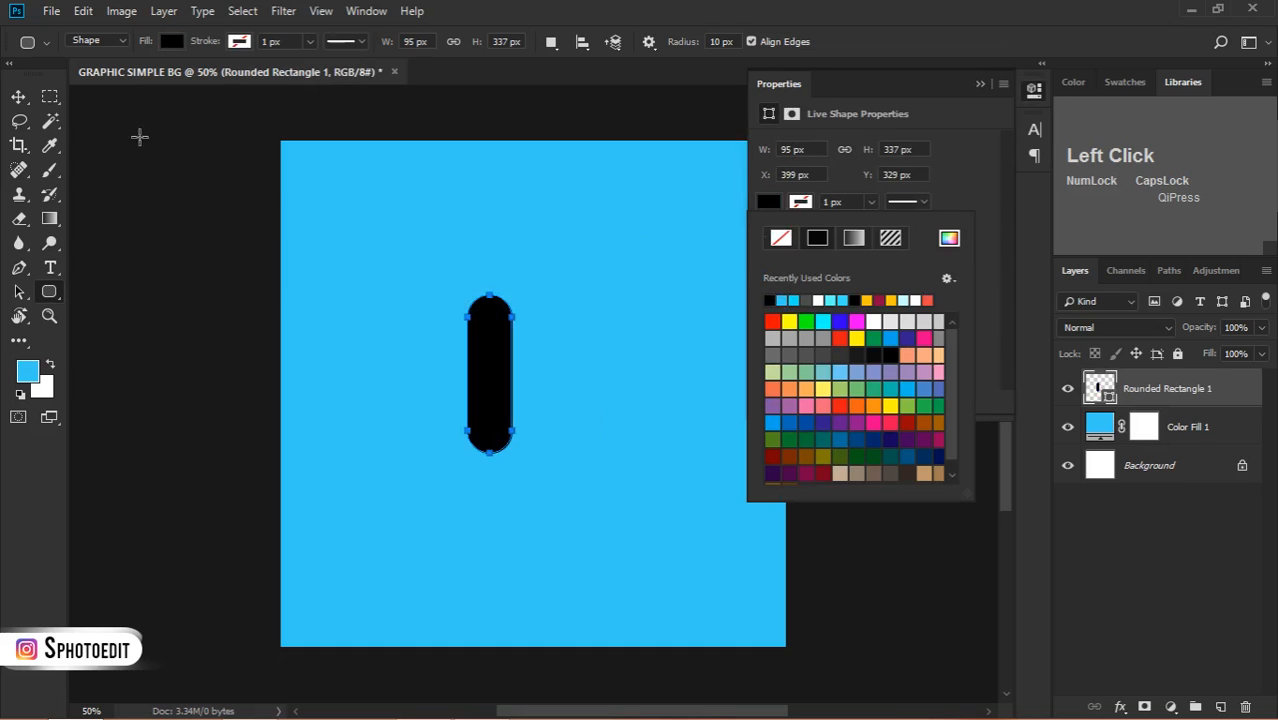
click(17, 104)
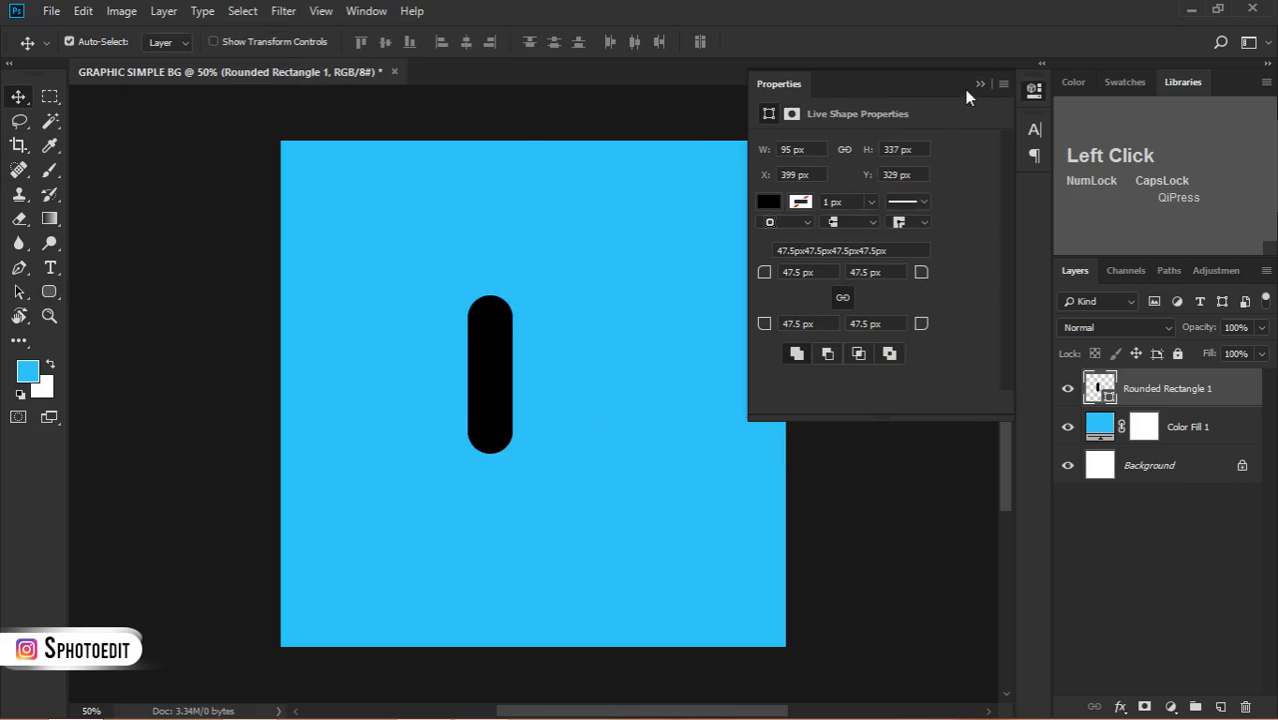
click(979, 85)
- Rotate the black bar 45° clockwise and move it so that it runs off the canvas's left edge
key(ctrl+t)
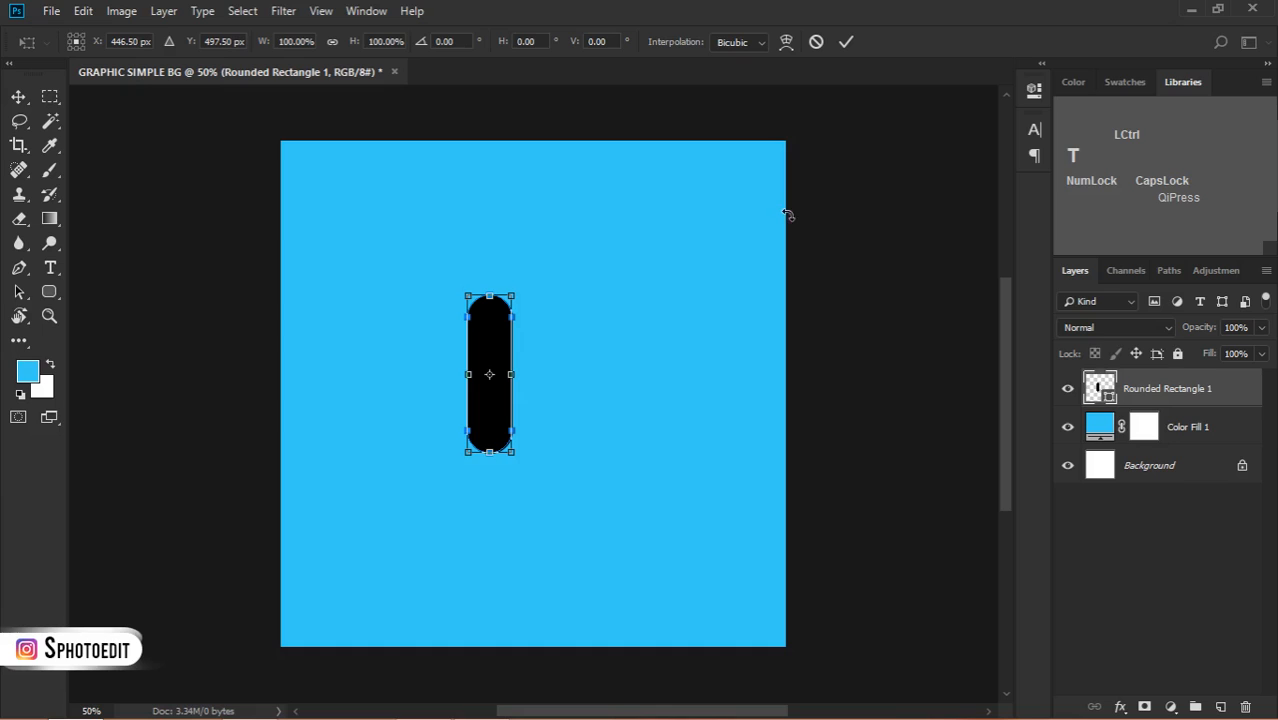
drag(593, 308, 620, 406)
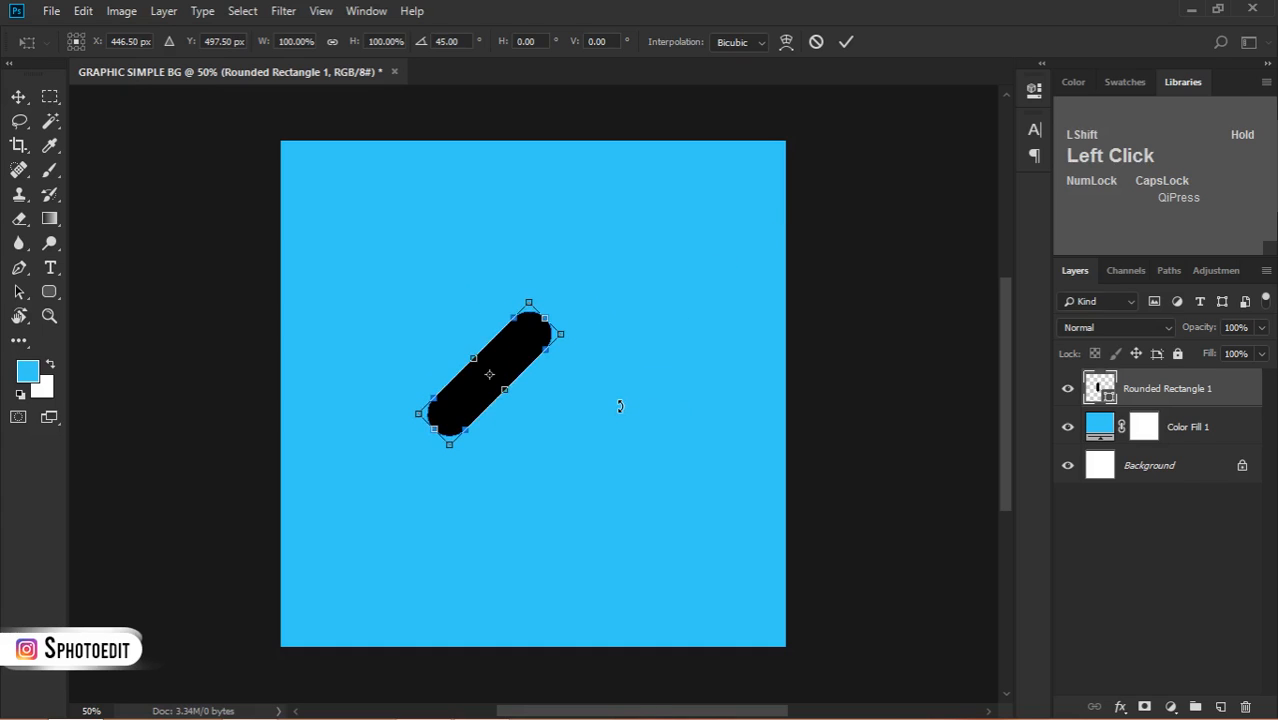
click(545, 314)
key(Return)
drag(542, 343, 341, 430)
- Set the bar's blend mode to Overlay and rotate it to a slightly flatter diagonal at the left edge
click(1076, 330)
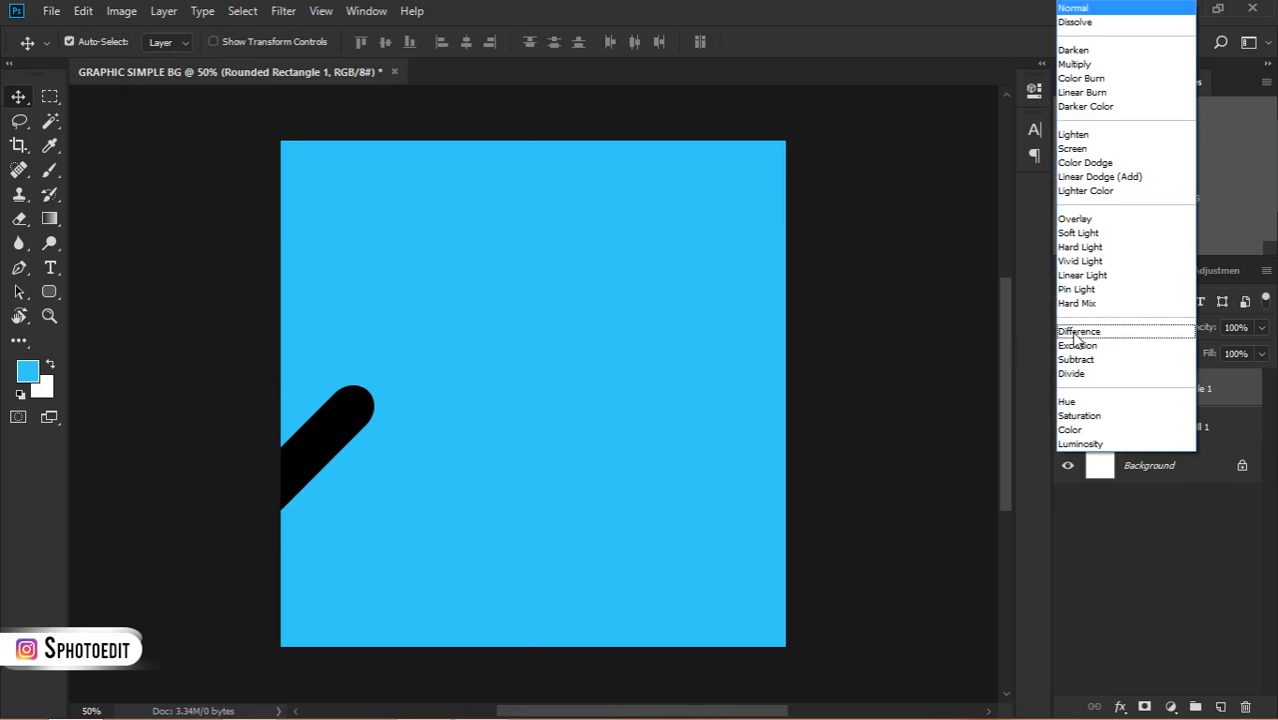
click(1080, 216)
drag(345, 425, 432, 386)
key(ctrl+t)
key(Return)
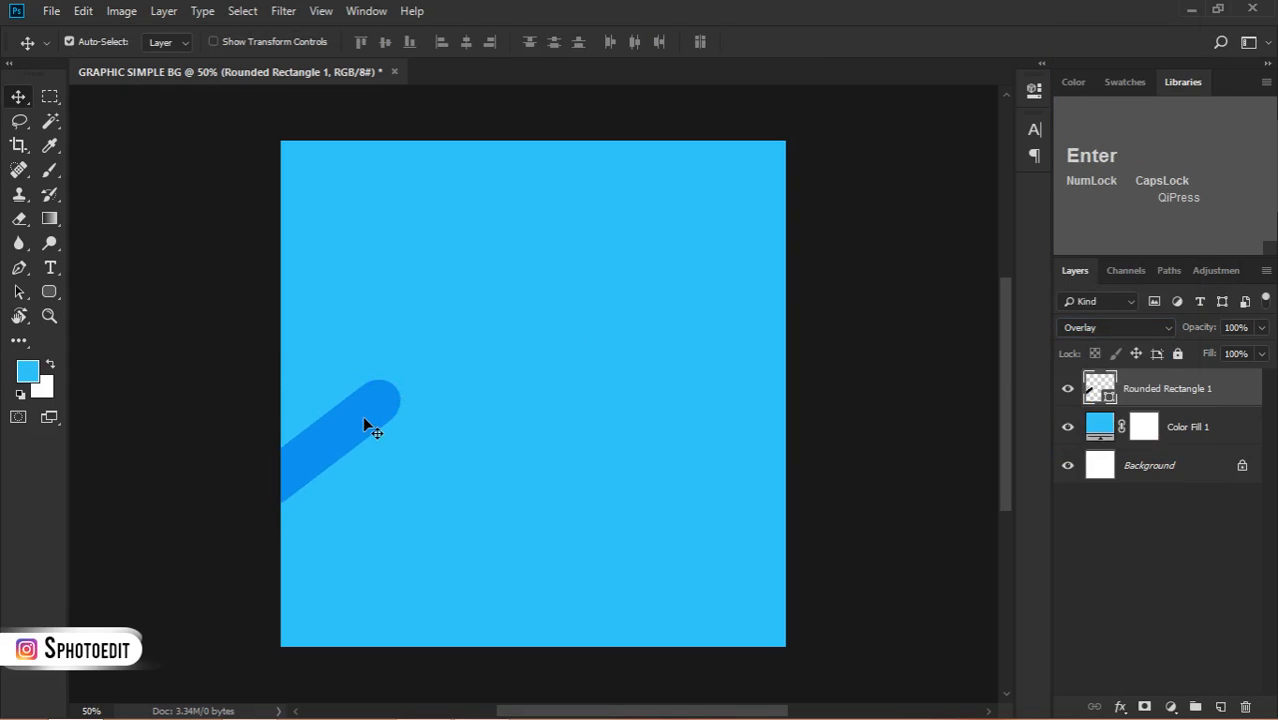
- Duplicate the bar into two overlapping pairs, one at the middle of the left edge and one near the upper-left corner
drag(362, 415, 350, 245)
scroll(395, 437, up, 1)
drag(407, 455, 357, 277)
scroll(447, 328, right, 1)
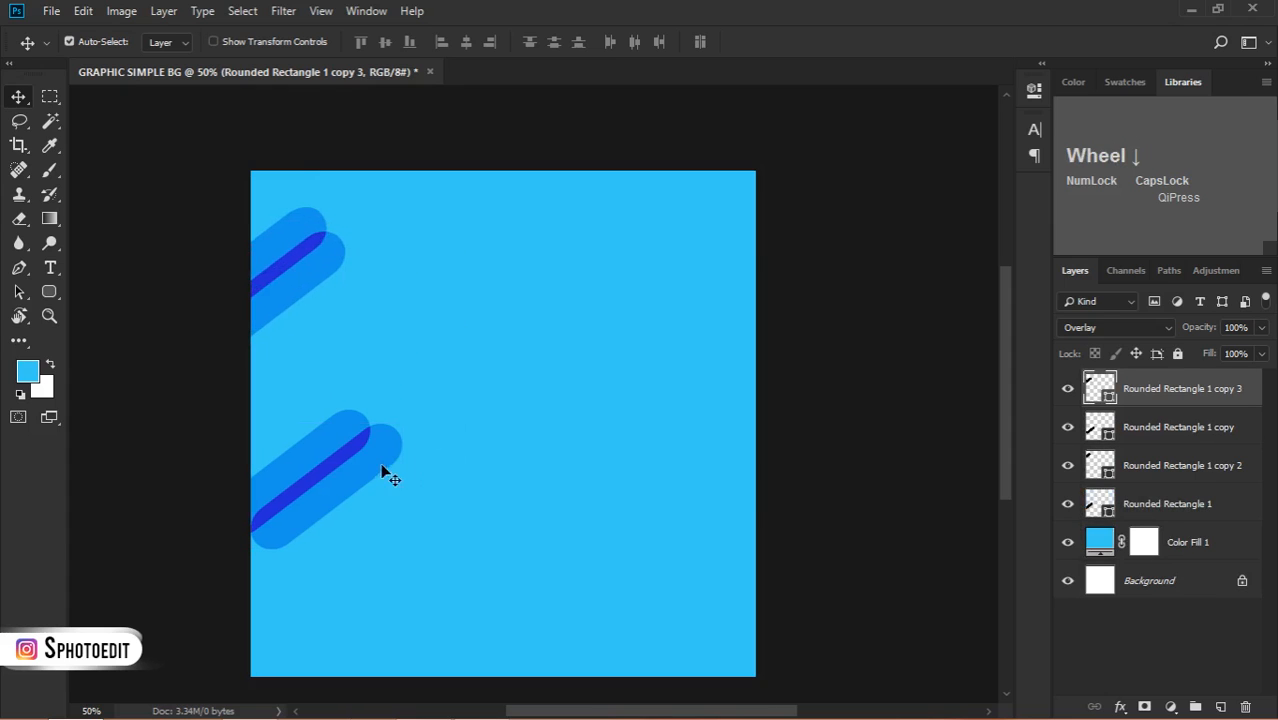
- Duplicate two bars into the canvas's upper-right corner as an overlapping pair
drag(385, 471, 735, 210)
drag(275, 460, 688, 273)
scroll(333, 287, down, 1)
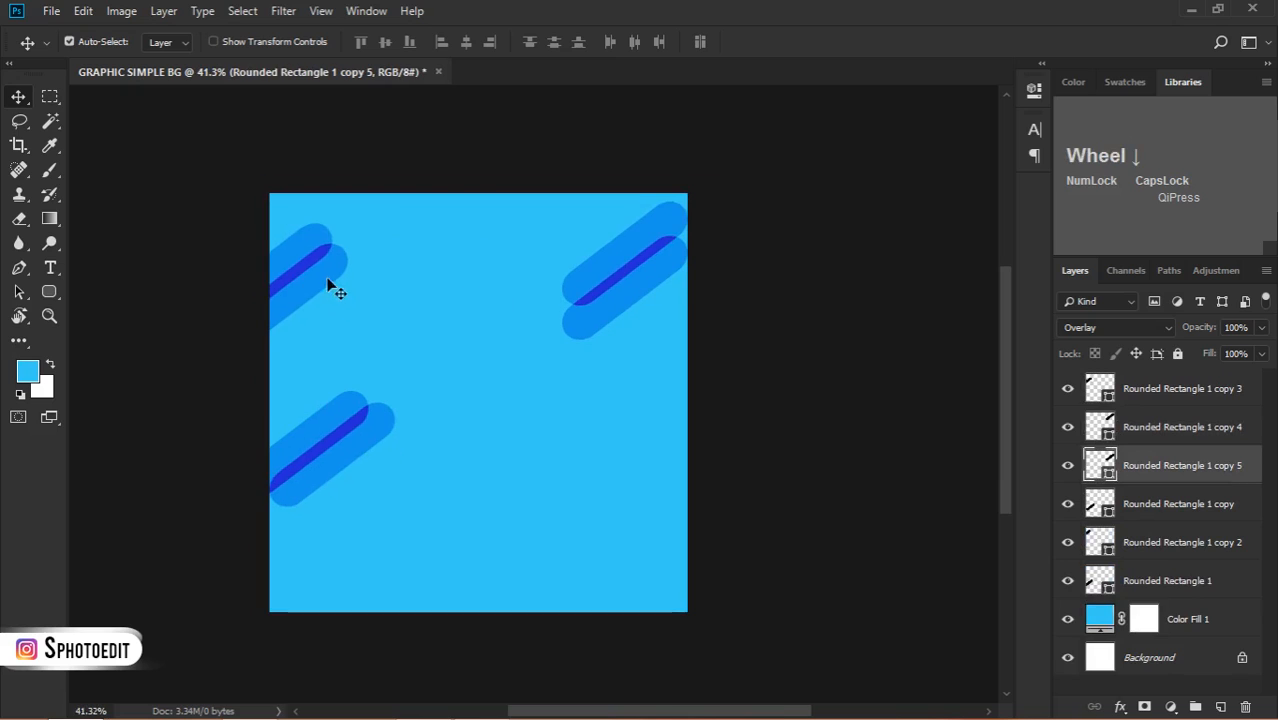
- Place an enlarged bar copy across the upper-left corner and shift the upper-left pair down with more overlap
drag(333, 287, 360, 308)
key(ctrl+t)
key(Return)
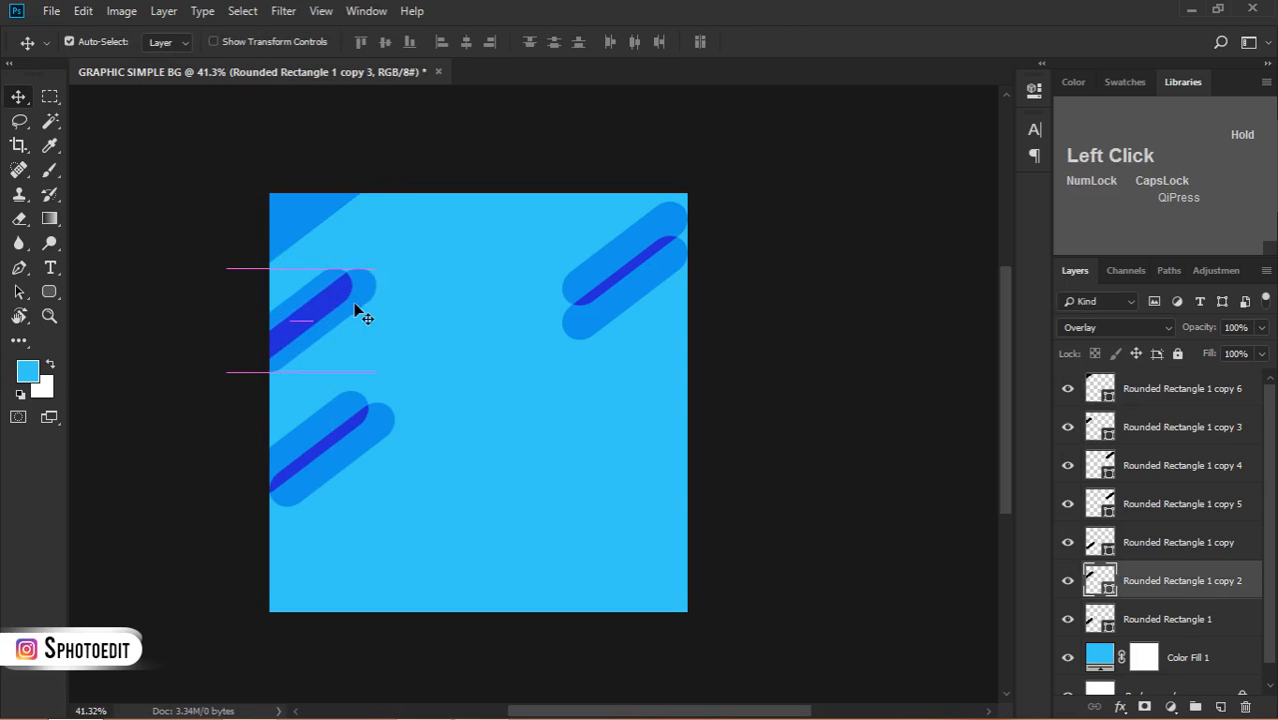
scroll(374, 362, down, 1)
- Place two bars at the middle of the canvas's bottom edge as an overlapping pair
drag(374, 362, 520, 502)
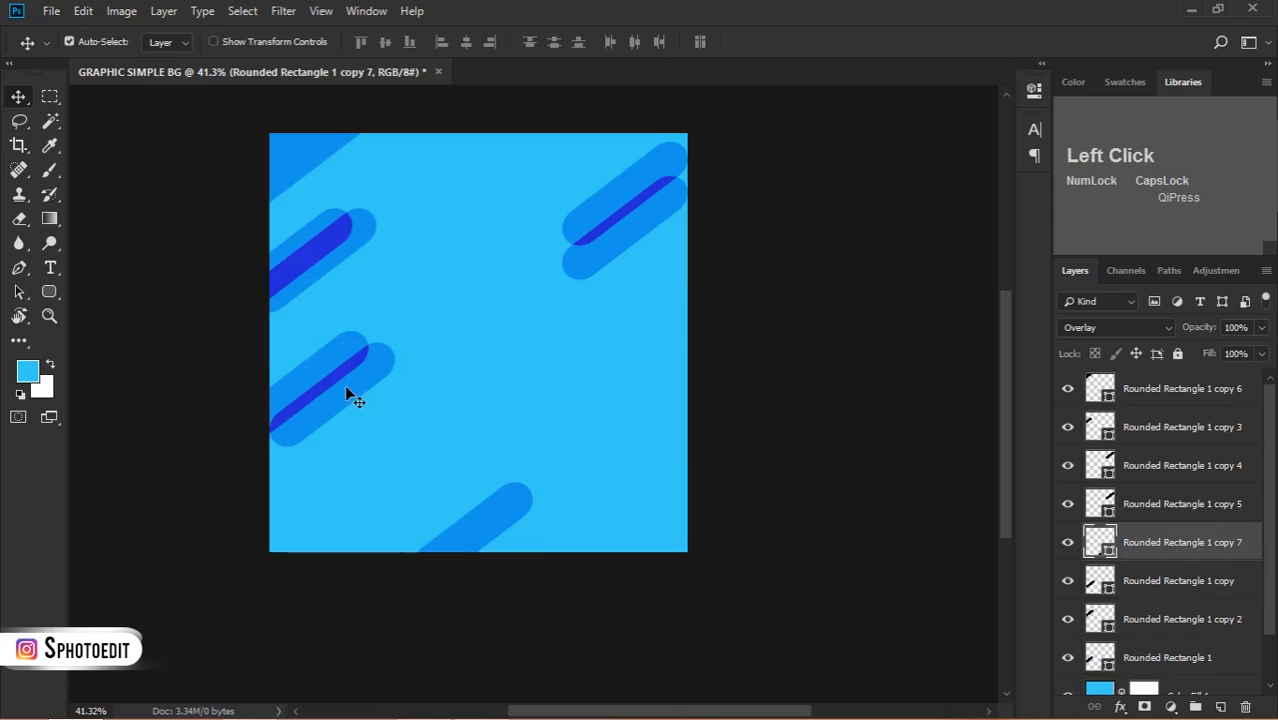
drag(347, 391, 528, 519)
scroll(528, 519, left, 2)
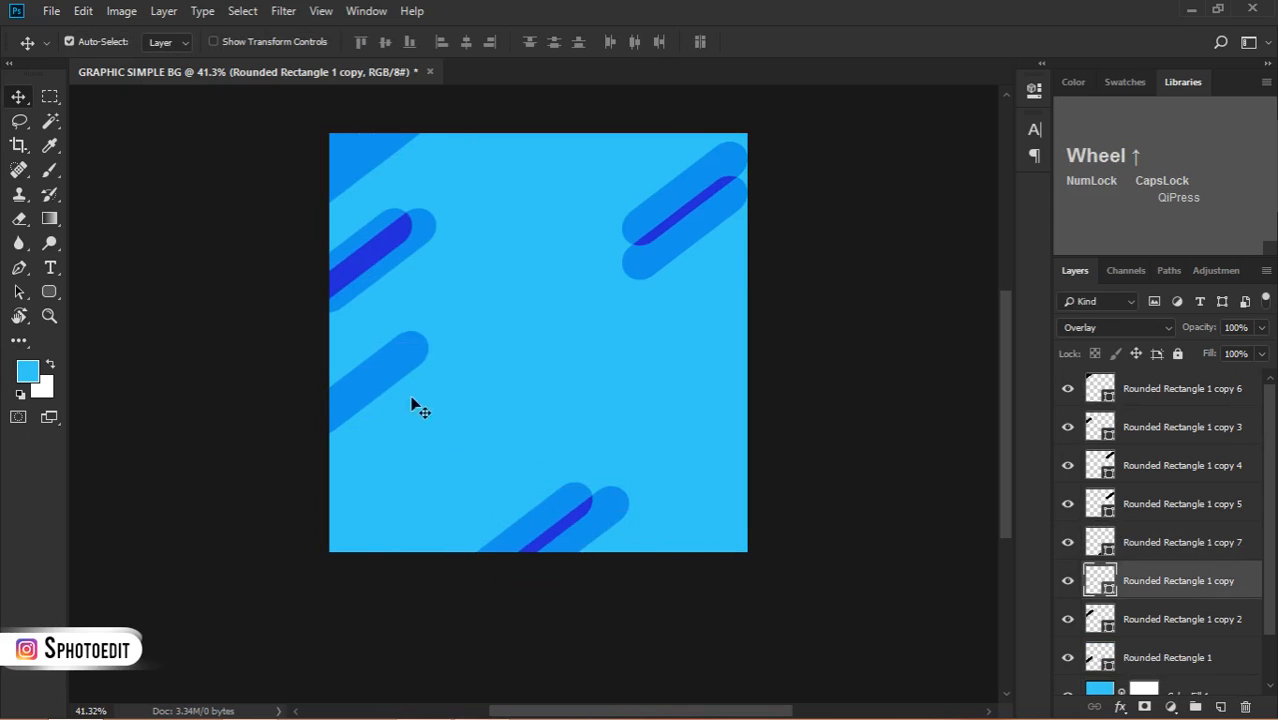
- Duplicate two bars into the canvas's lower-left corner as an overlapping pair
drag(411, 397, 412, 588)
scroll(469, 395, up, 1)
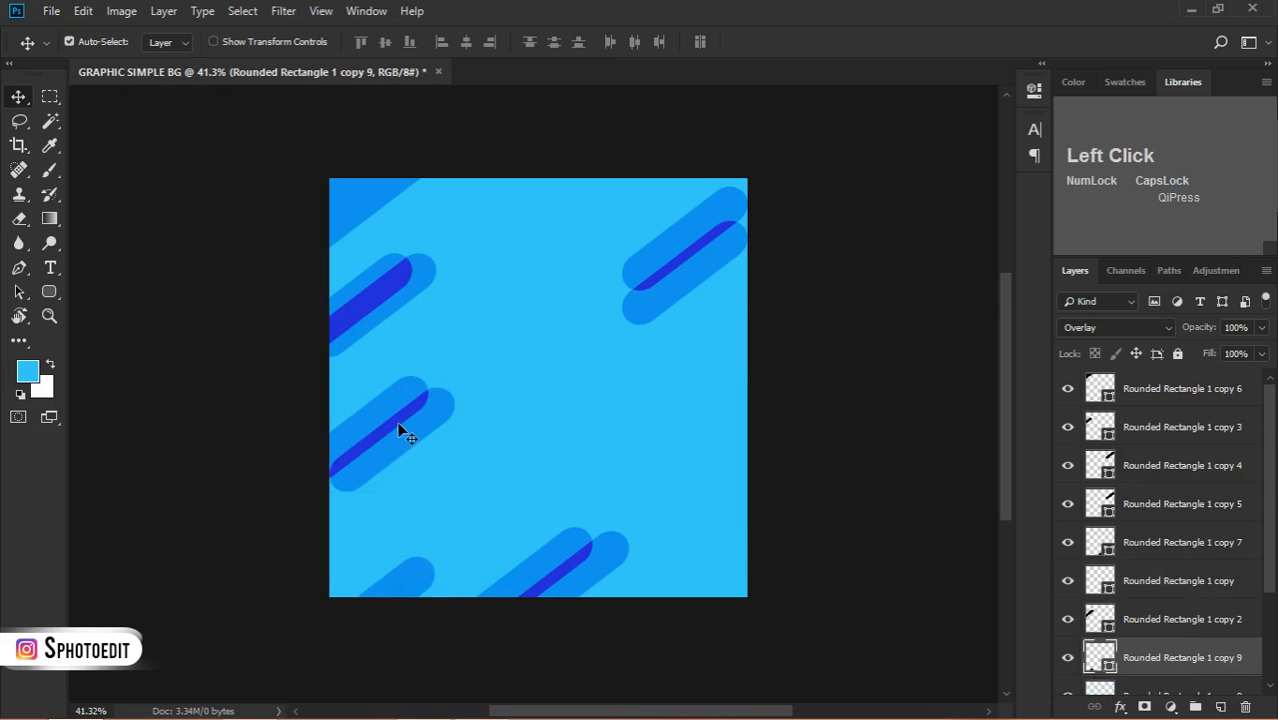
drag(398, 425, 367, 603)
scroll(433, 520, up, 2)
scroll(433, 520, right, 1)
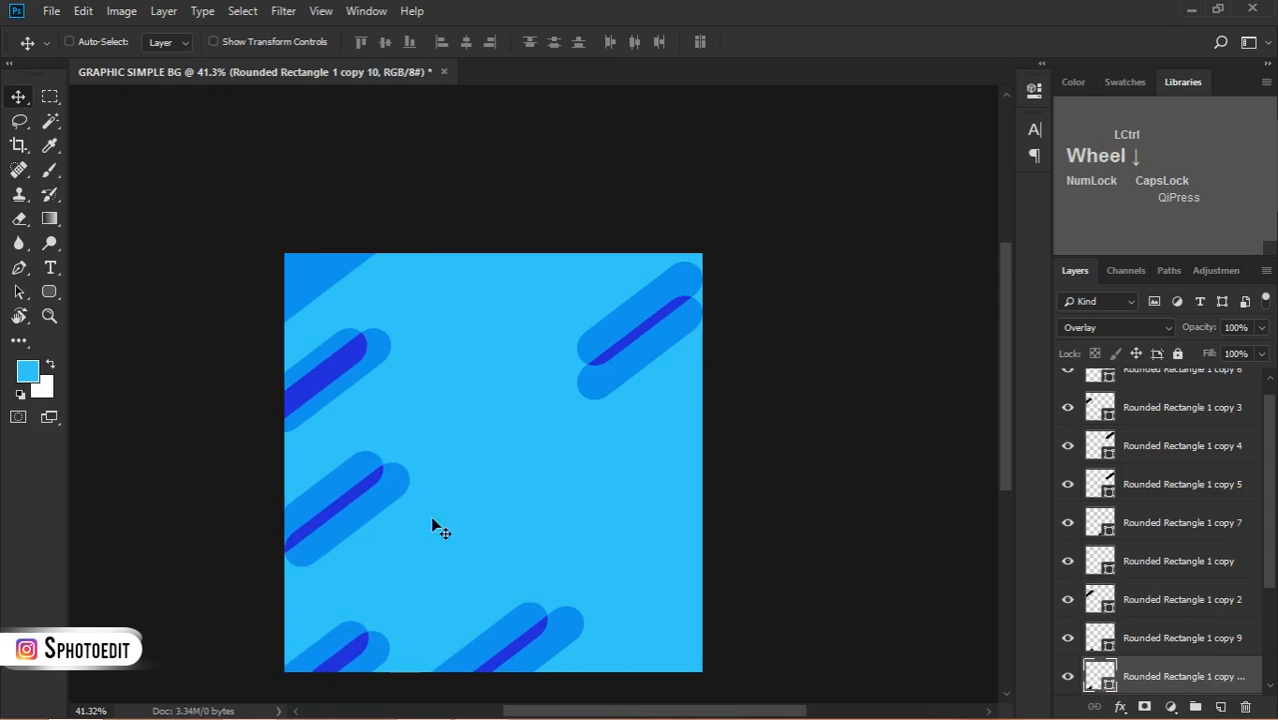
- Add an overlapping bar pair at the top edge and scaled-down pairs in the upper-middle and lower-left areas
drag(432, 525, 445, 430)
scroll(485, 288, right, 1)
key(ctrl+t)
drag(517, 452, 474, 559)
key(Return)
scroll(498, 333, left, 2)
drag(547, 365, 440, 562)
- Duplicate two small bars to the middle of the canvas's right edge as an overlapping pair
scroll(518, 457, right, 2)
drag(488, 366, 645, 487)
scroll(471, 338, down, 2)
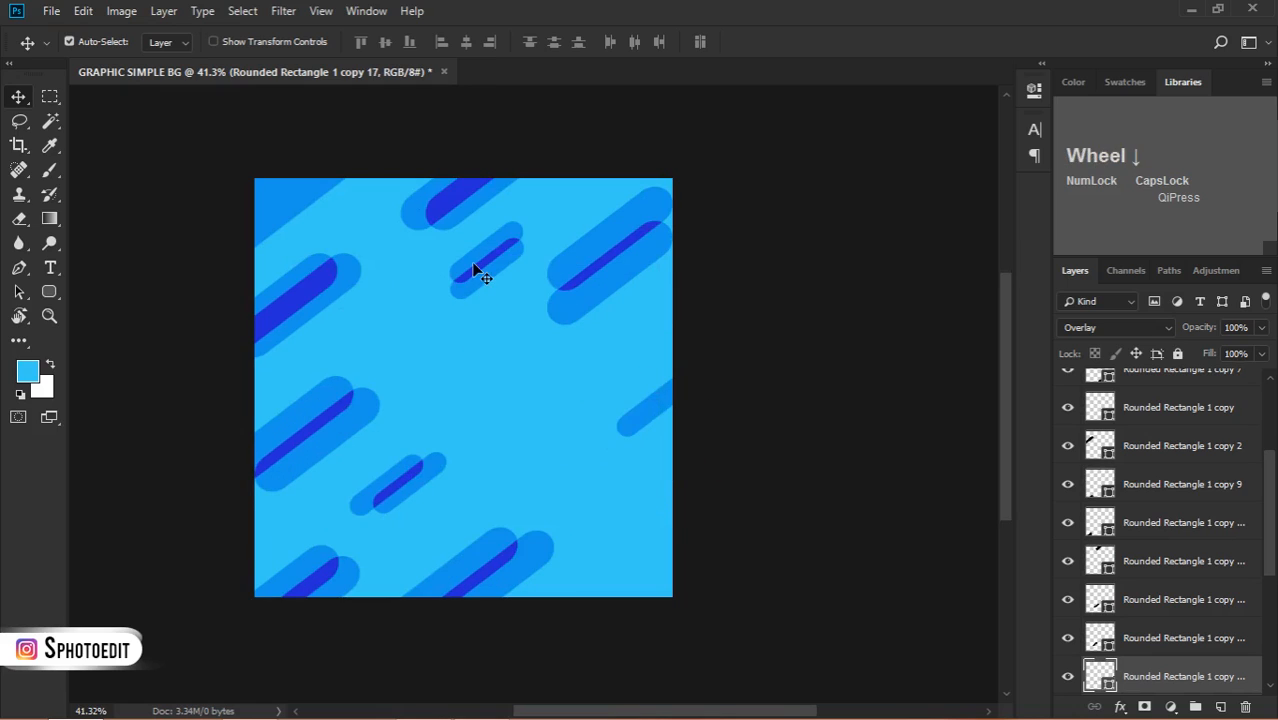
drag(476, 272, 622, 409)
scroll(622, 420, left, 1)
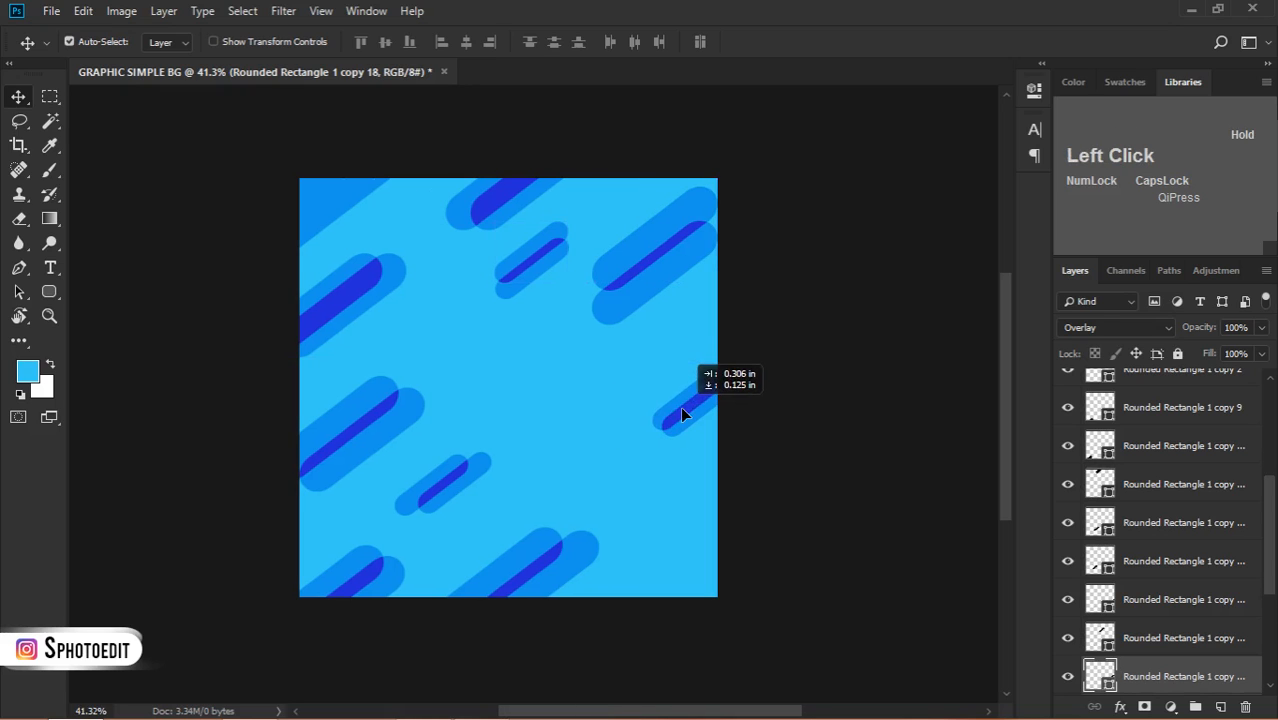
scroll(628, 243, down, 2)
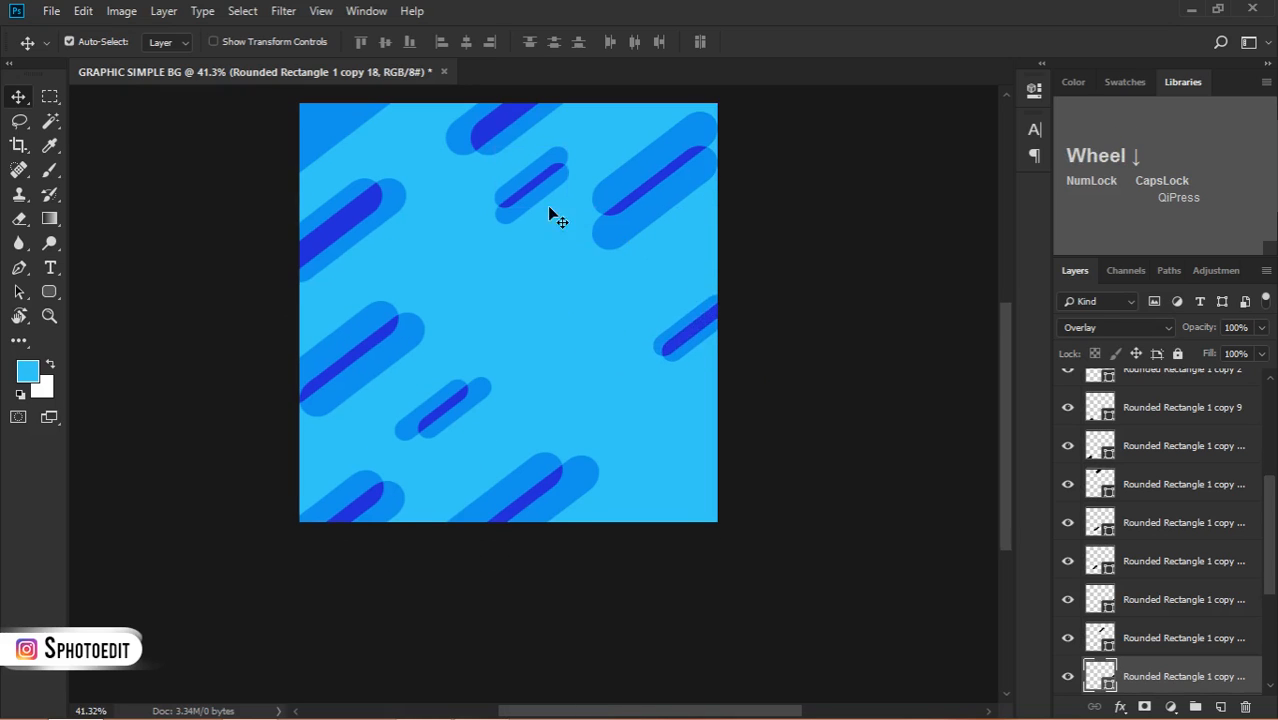
- Duplicate a large bar to the canvas center, scale it down and copy it to form an overlapping pair
drag(640, 228, 504, 316)
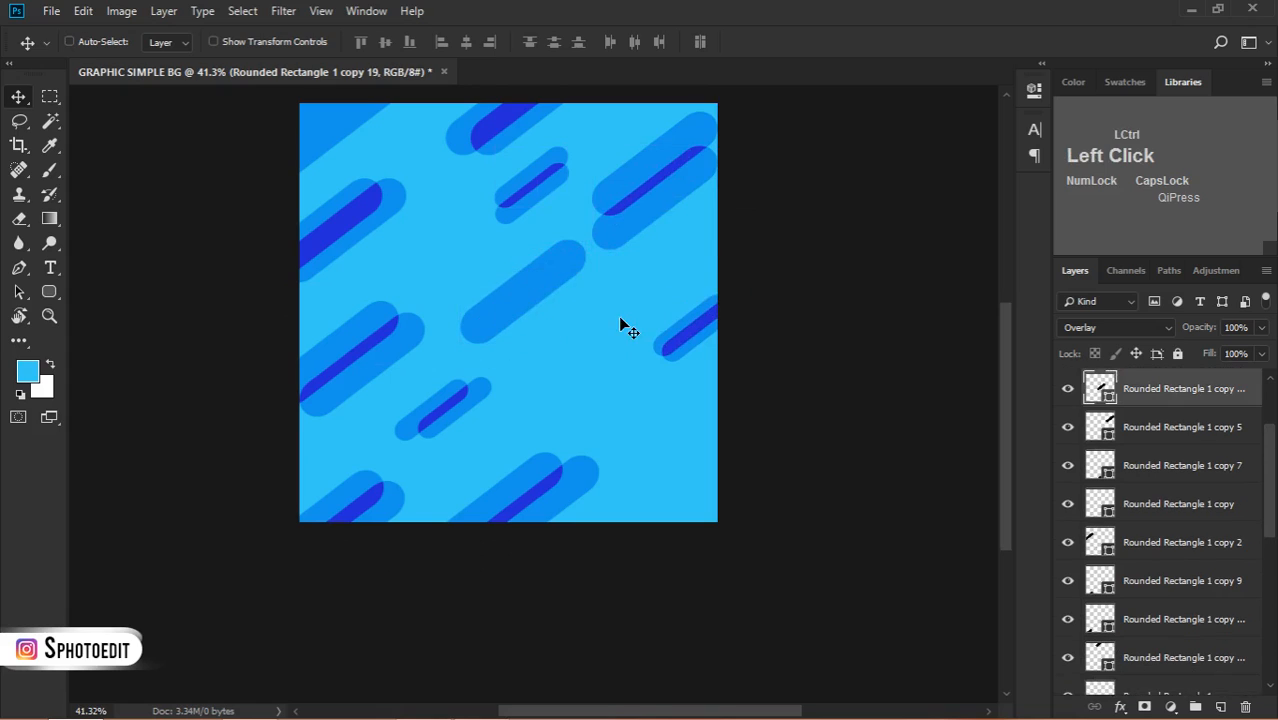
key(ctrl+t)
drag(593, 340, 562, 322)
key(Return)
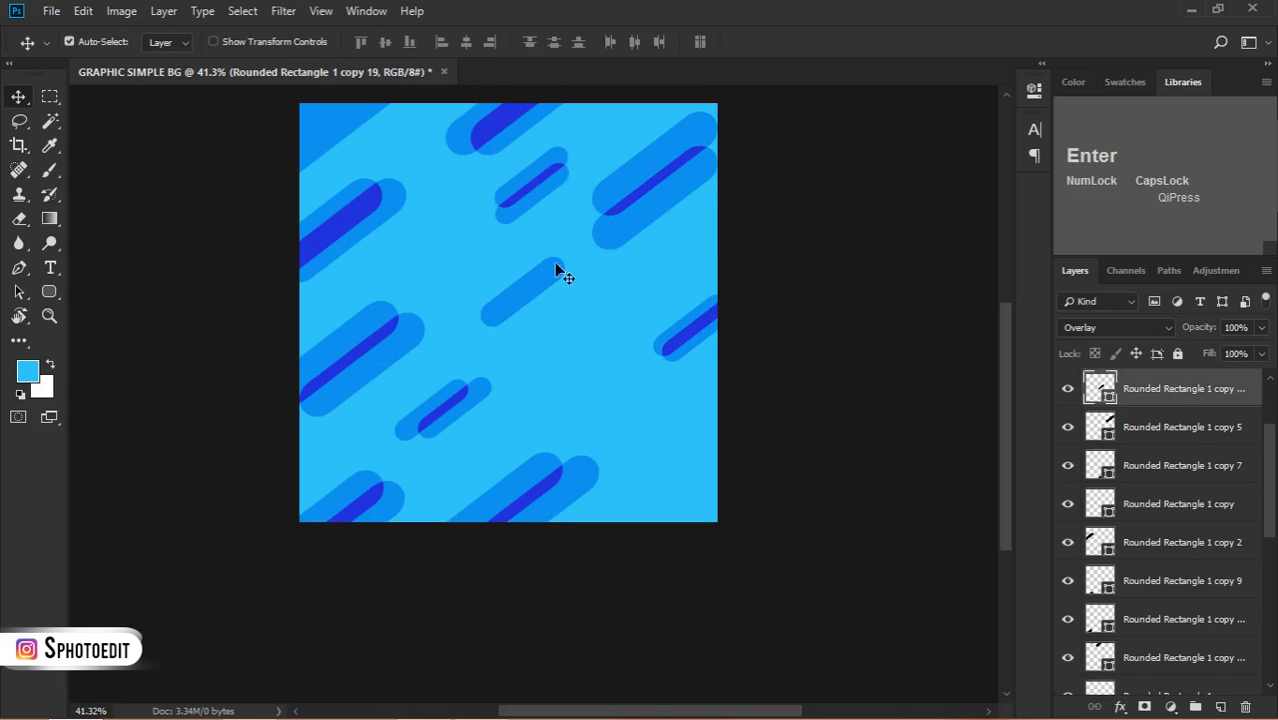
drag(554, 262, 618, 235)
scroll(642, 434, up, 1)
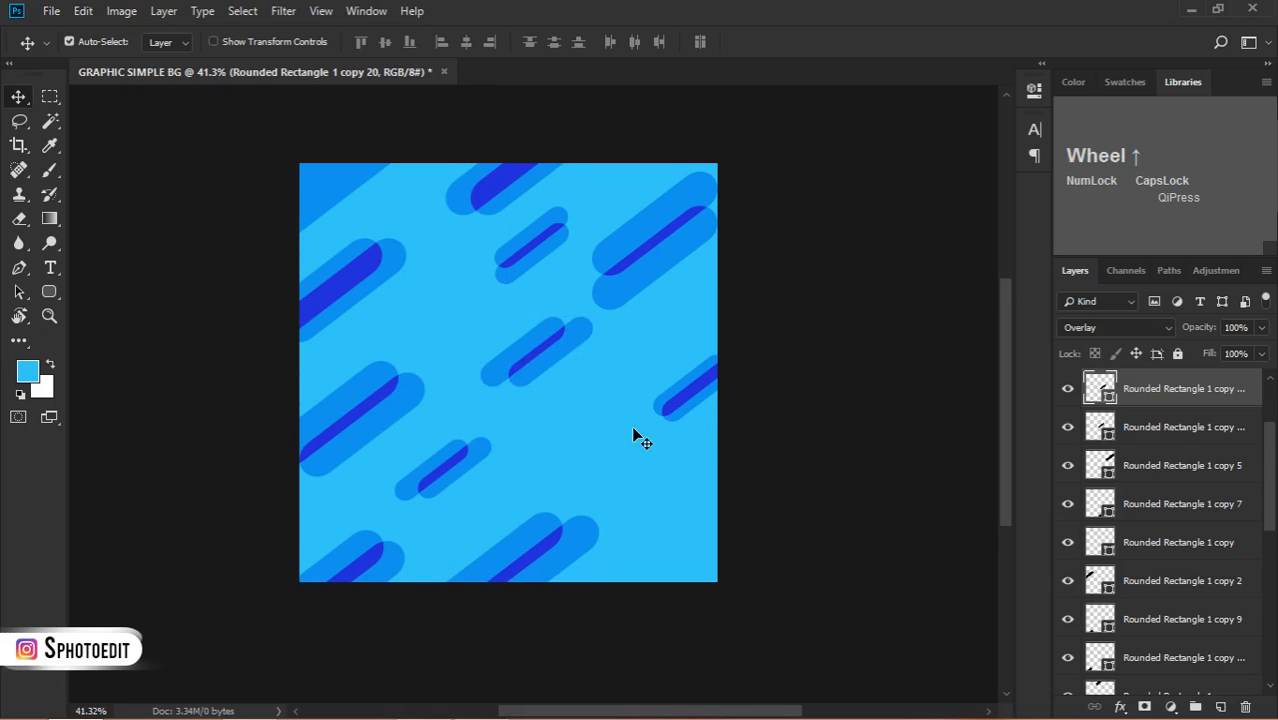
- Duplicate the large upper-right bars to just below the central small pair as an overlapping pair
scroll(678, 294, left, 1)
drag(678, 294, 594, 435)
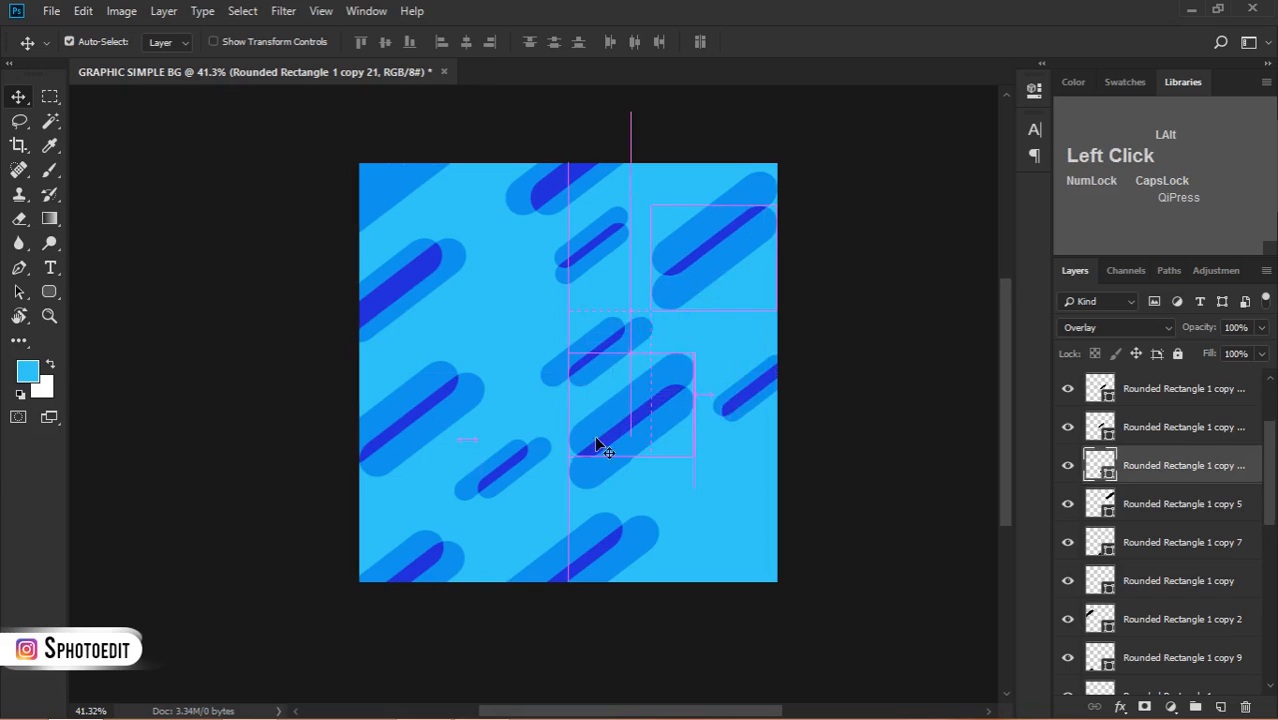
scroll(645, 378, right, 1)
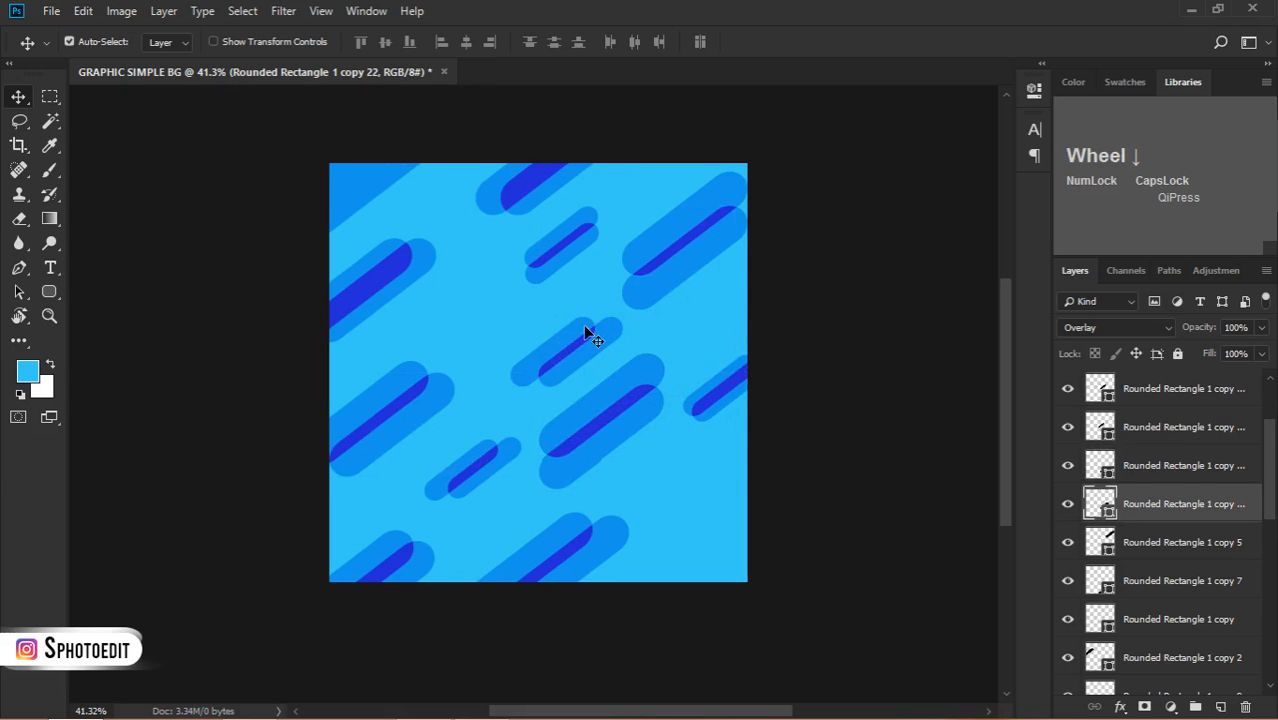
- Duplicate the small lower-left pair to the lower right edge and to the gap beside the upper-left large pair
drag(504, 450, 767, 506)
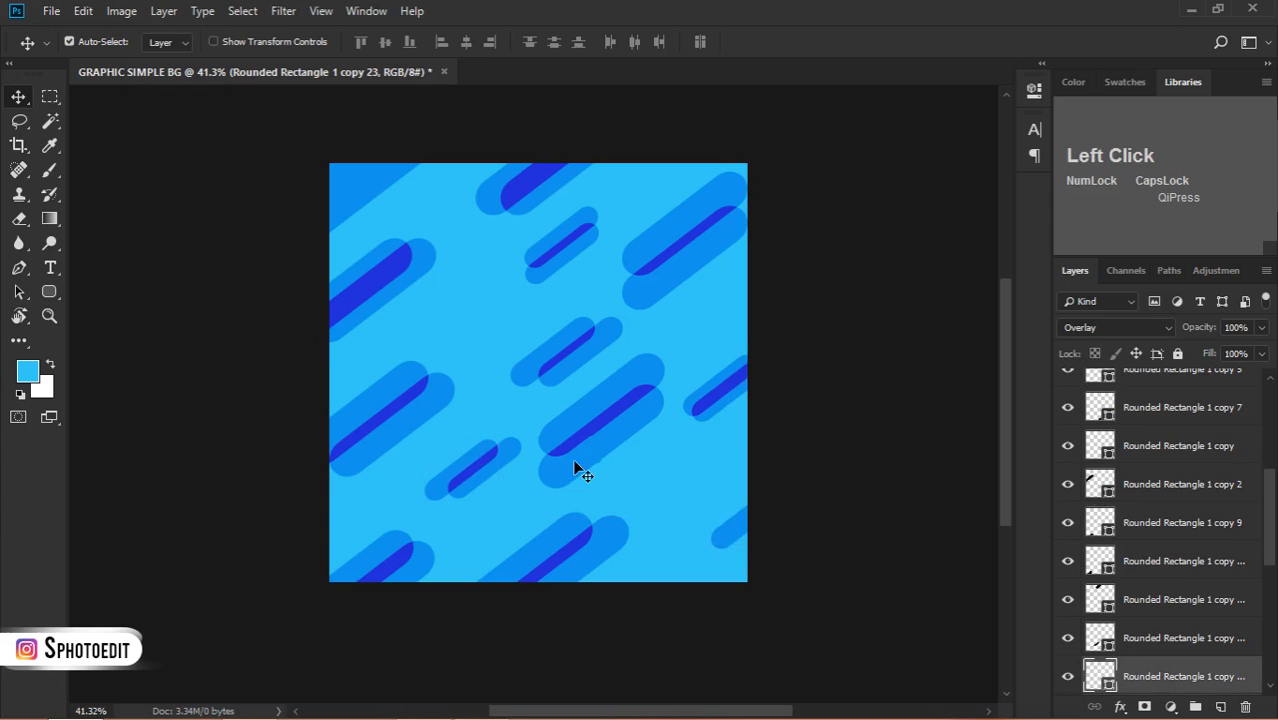
drag(490, 477, 755, 510)
scroll(655, 505, left, 1)
scroll(650, 505, up, 1)
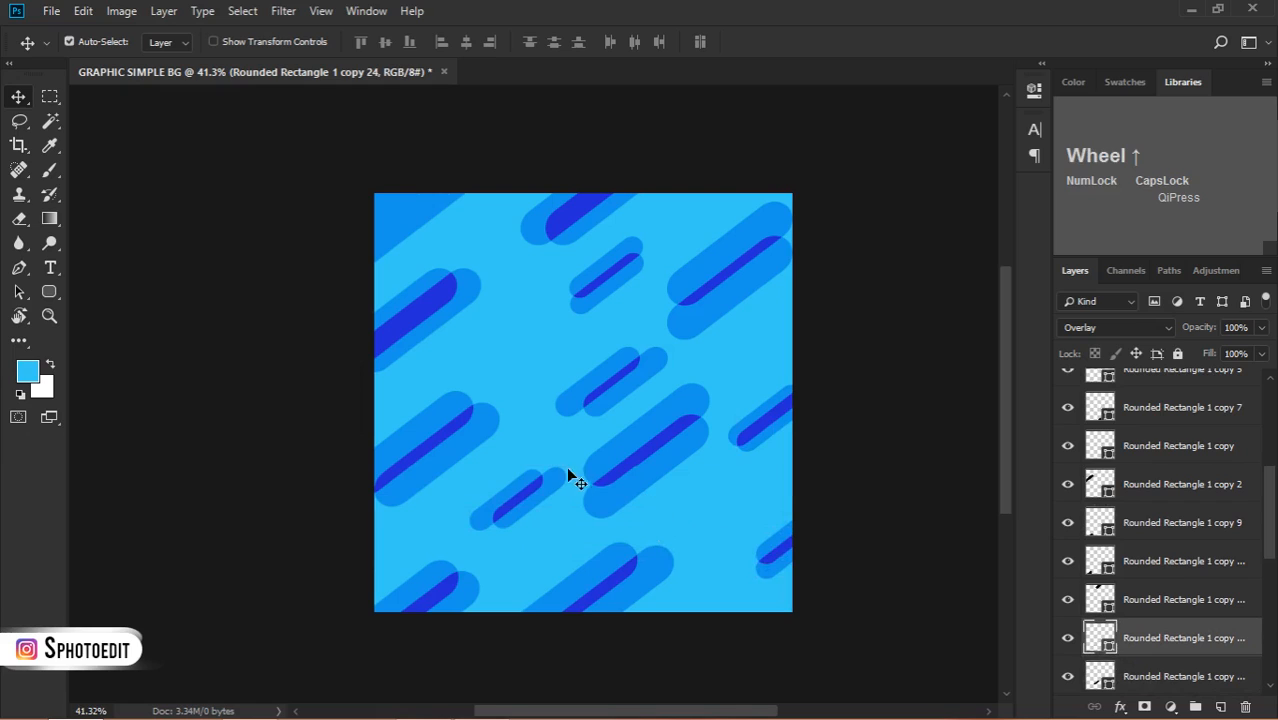
drag(522, 502, 531, 313)
scroll(627, 370, up, 1)
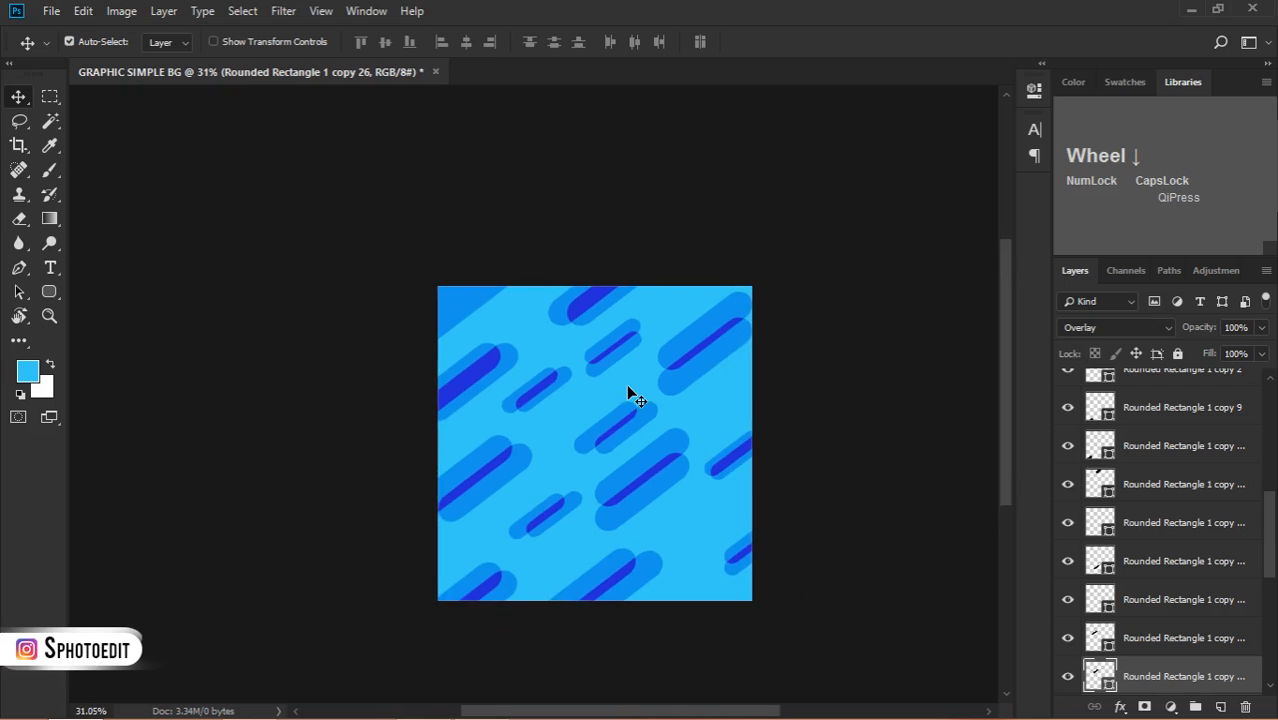
- Nudge the lower bar of the large pair below the center closer to its partner to widen their overlap
drag(636, 437, 660, 475)
scroll(666, 480, down, 1)
scroll(660, 482, up, 2)
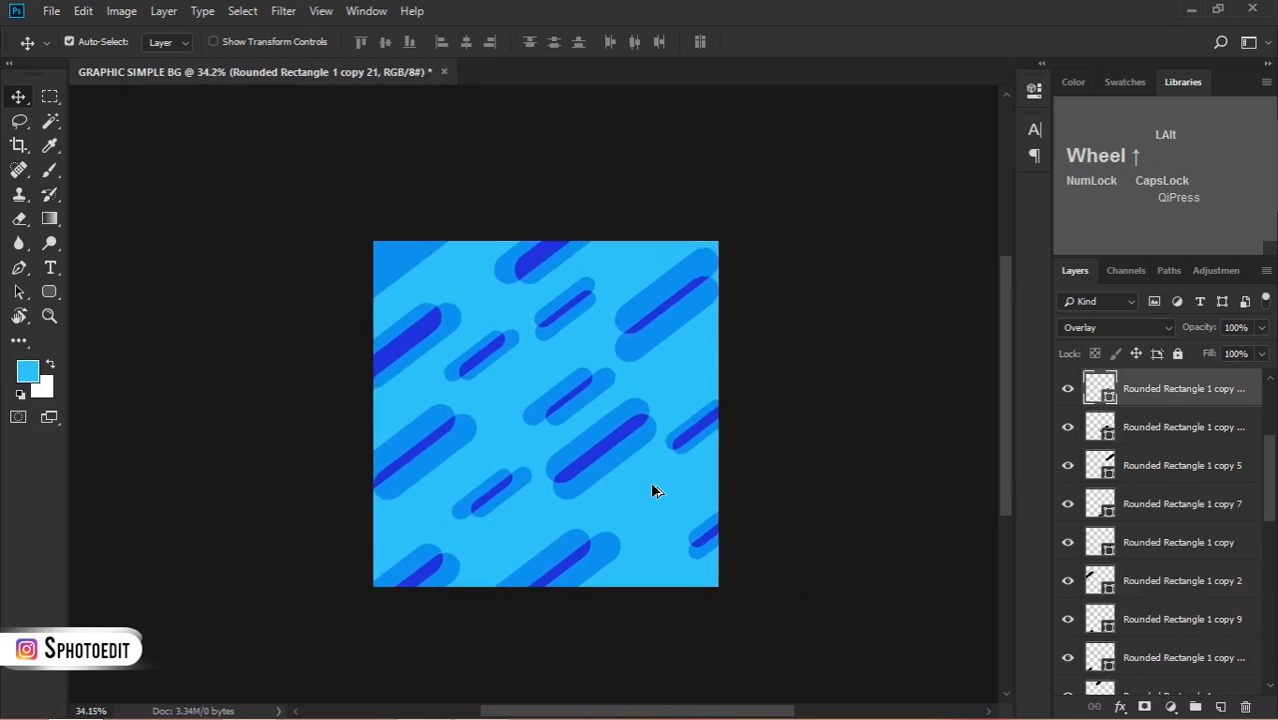
- Duplicate the upper-left corner bar as an overlapping pair and copy the pair to the lower-right corner of the canvas
scroll(655, 515, right, 1)
drag(288, 203, 653, 522)
scroll(340, 215, down, 1)
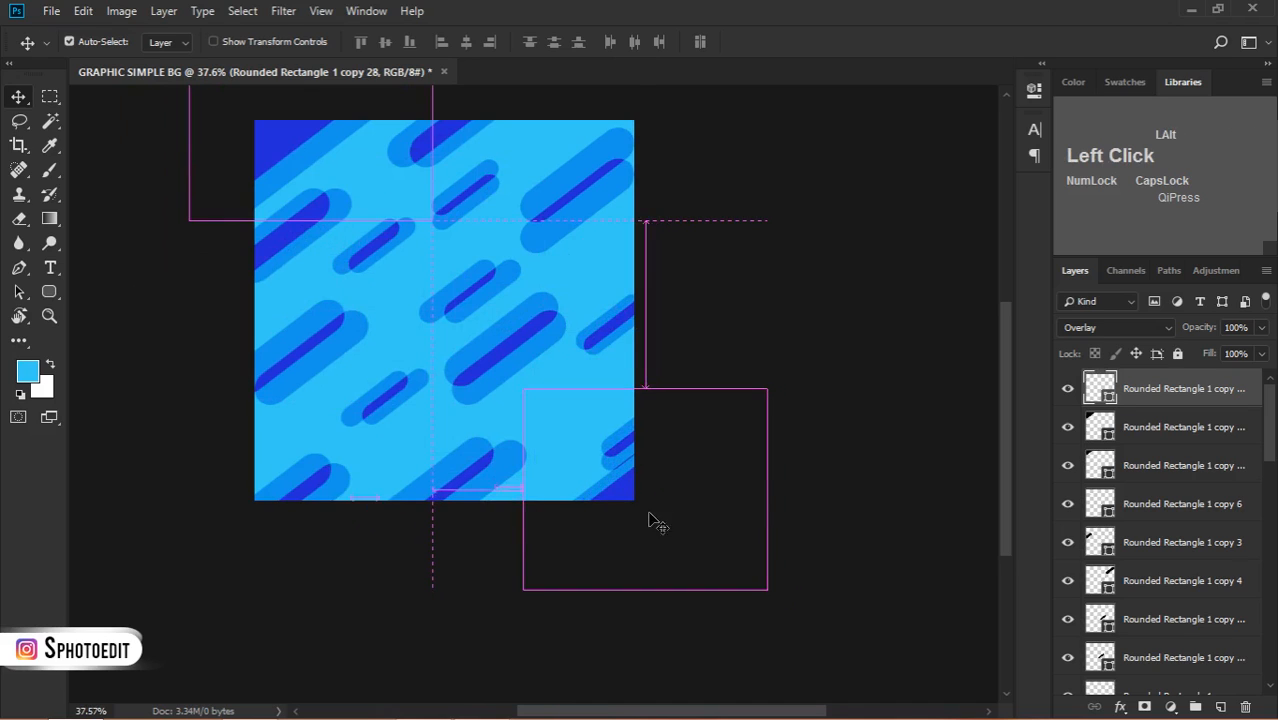
- Move the small bar pair at the lower right edge upward, away from the new corner bars
scroll(612, 434, up, 2)
click(596, 393)
drag(615, 438, 573, 366)
scroll(565, 413, up, 2)
scroll(565, 405, up, 1)
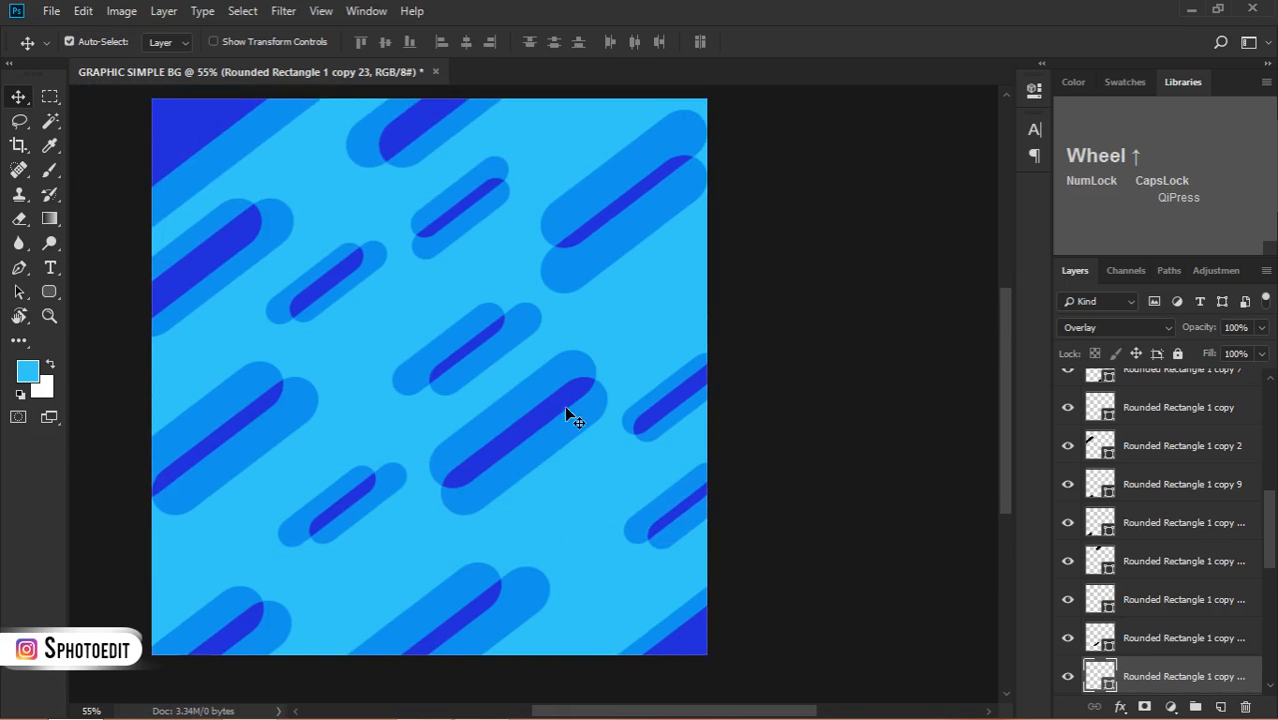
scroll(565, 405, down, 1)
scroll(822, 480, down, 1)
scroll(822, 480, up, 1)
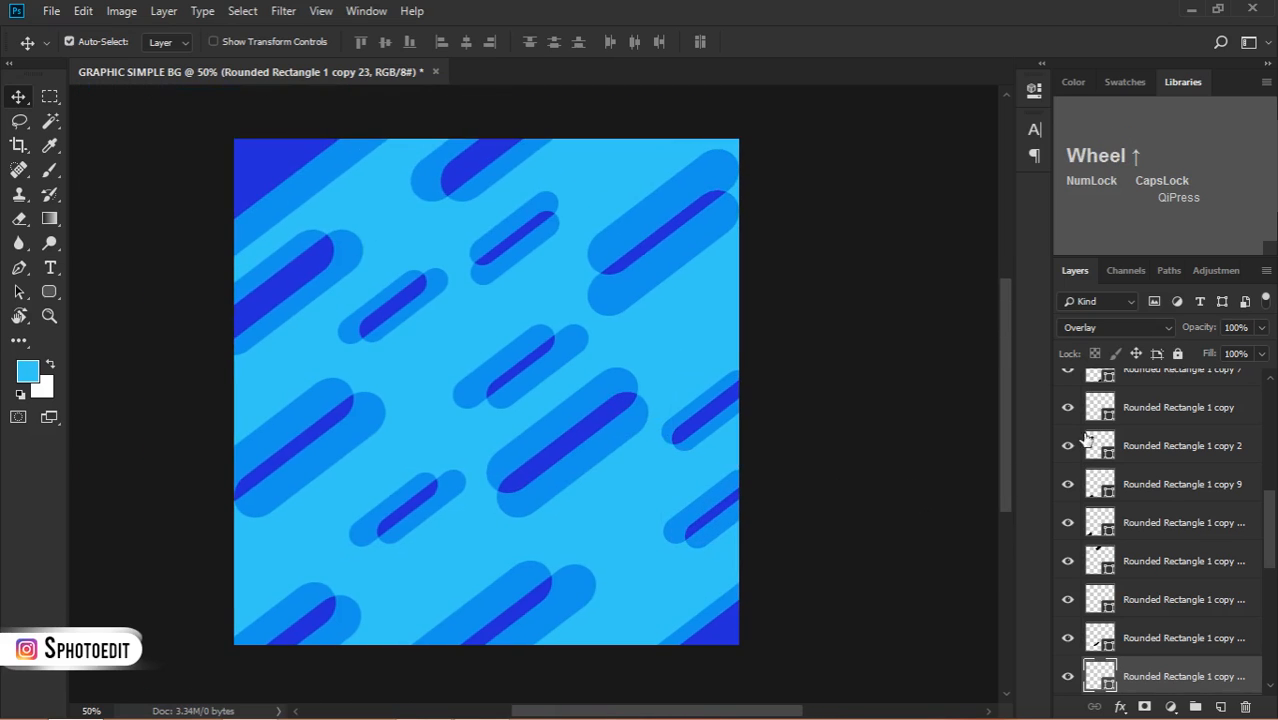
- Add the text "GRAPHIC" on a new text layer above all the bar layers
scroll(1168, 515, up, 3)
click(1176, 389)
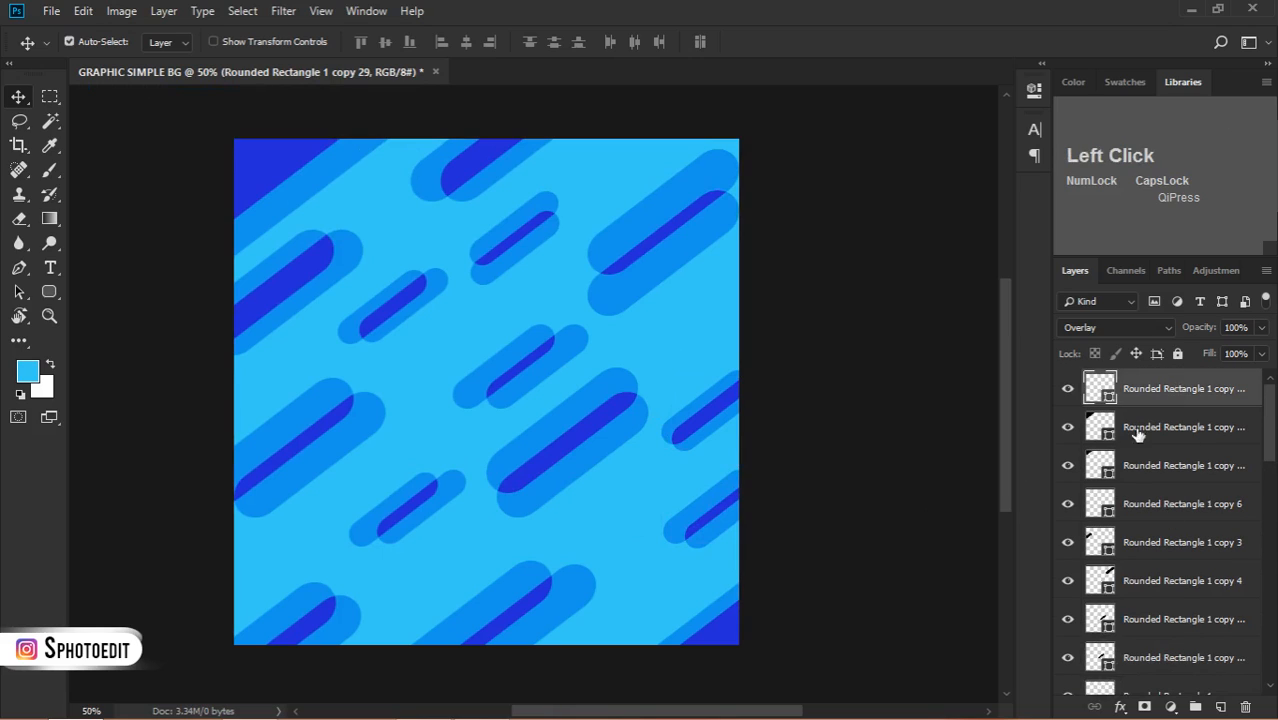
key(t)
click(338, 404)
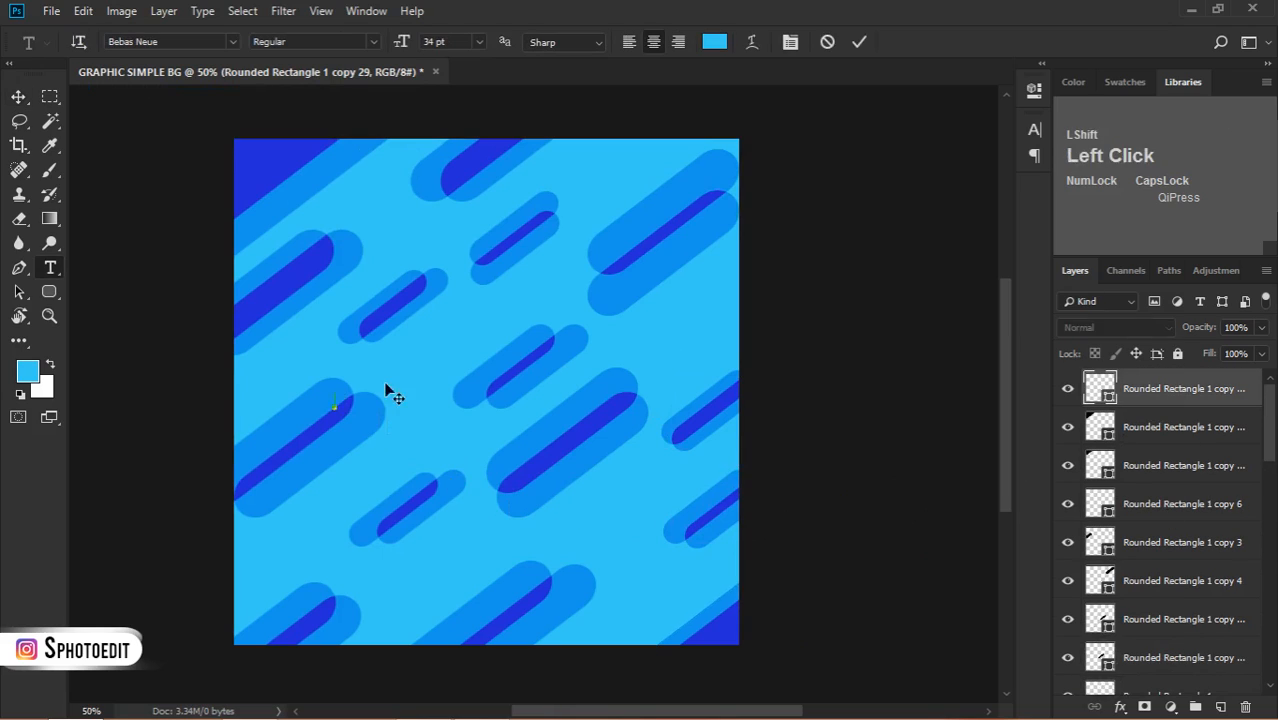
text(GRAPHIC)
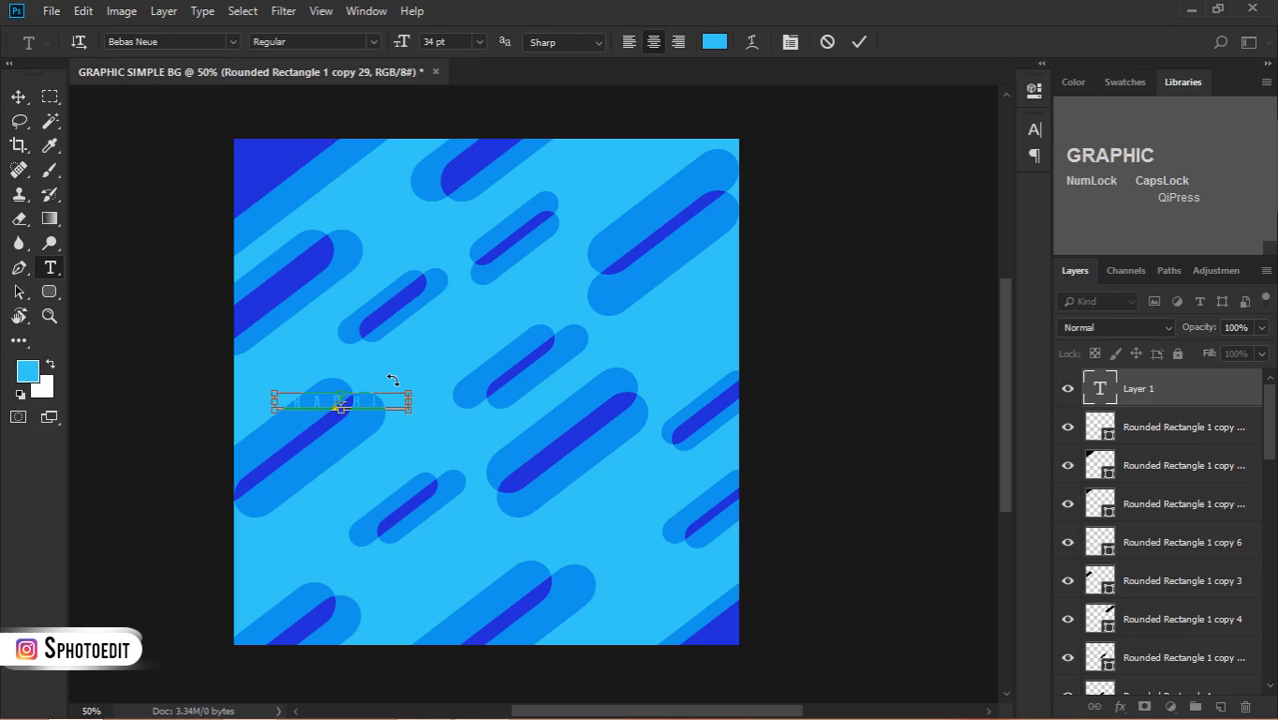
- Reset the GRAPHIC text's character formatting and set it to Bebas Regular at 119 pt
key(ctrl+a)
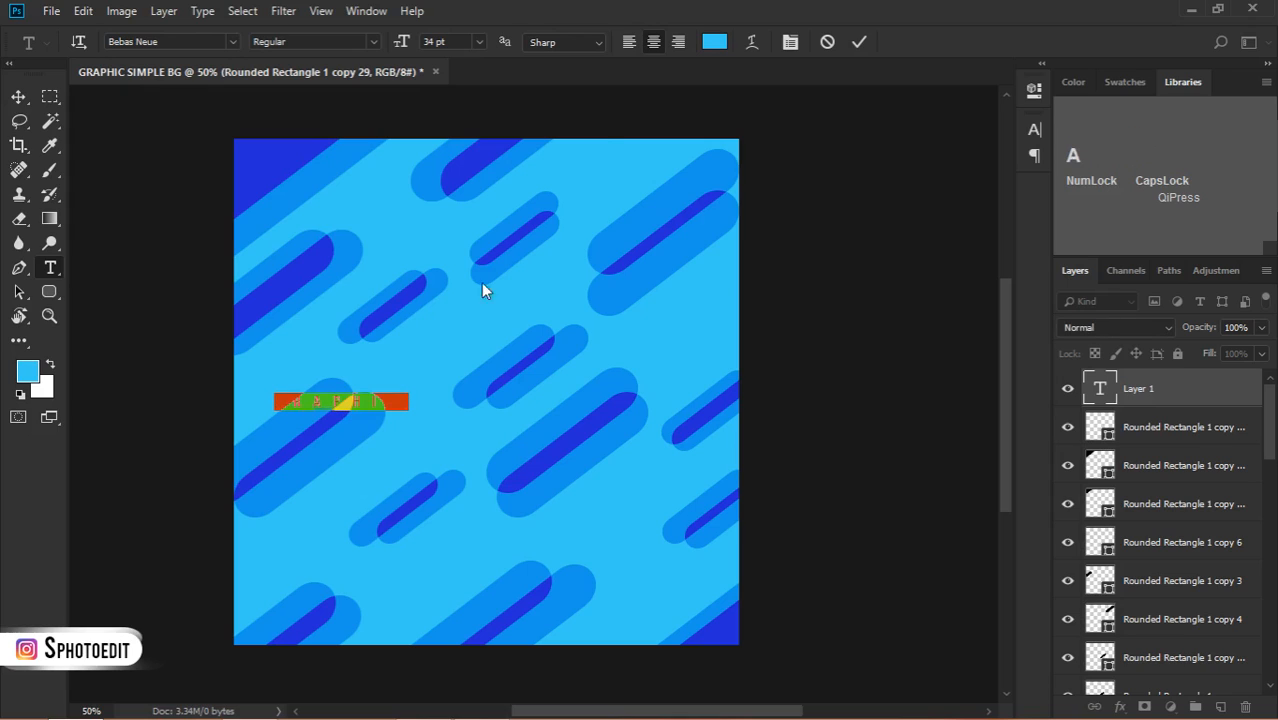
click(784, 44)
click(1002, 123)
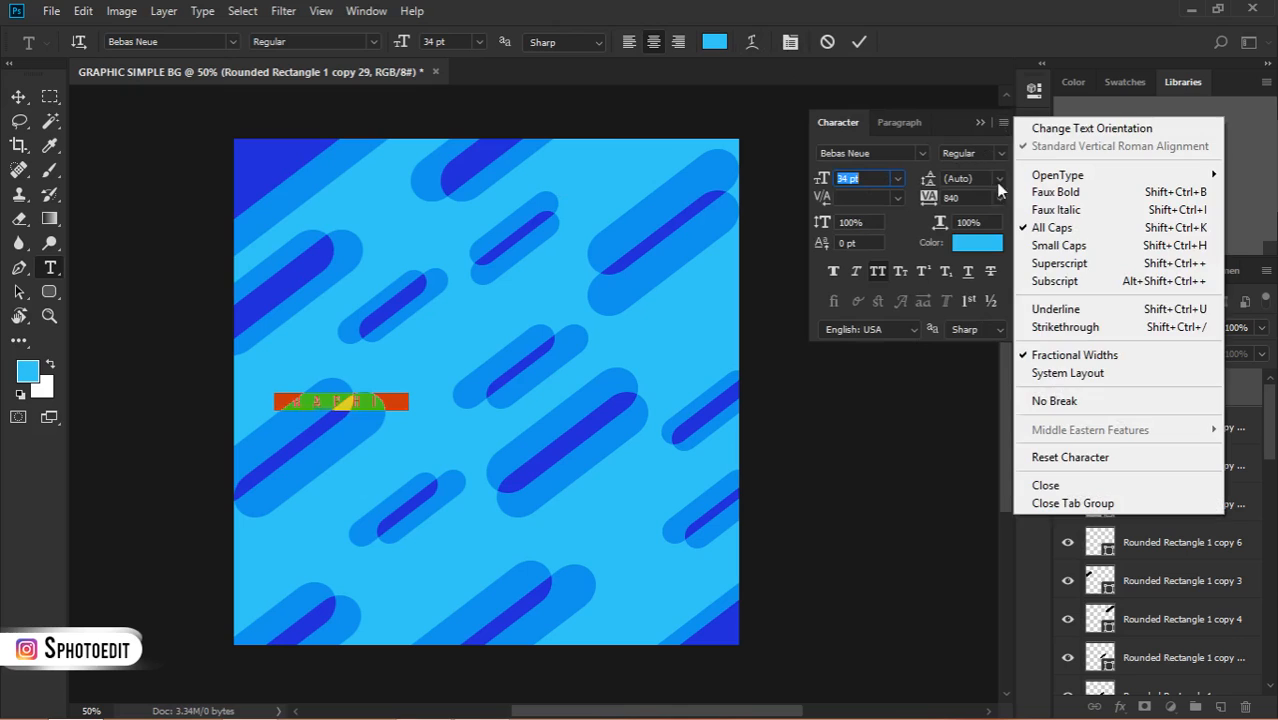
click(1072, 456)
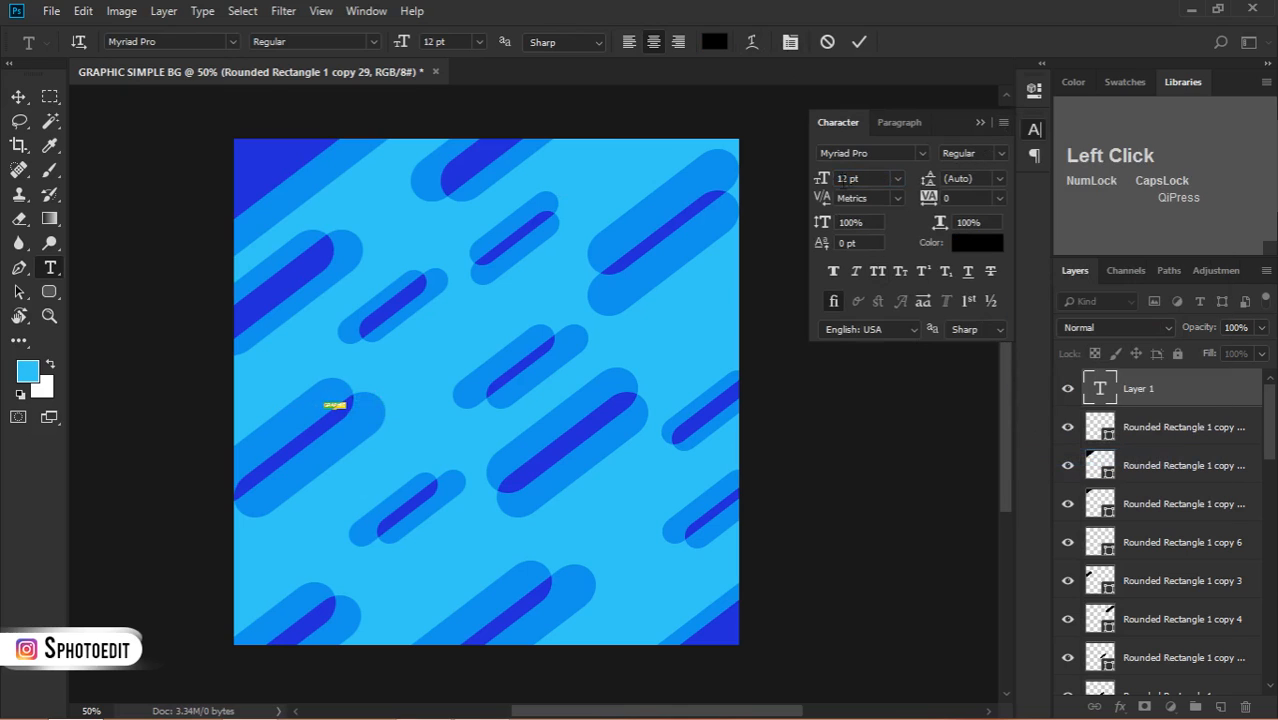
drag(826, 178, 918, 186)
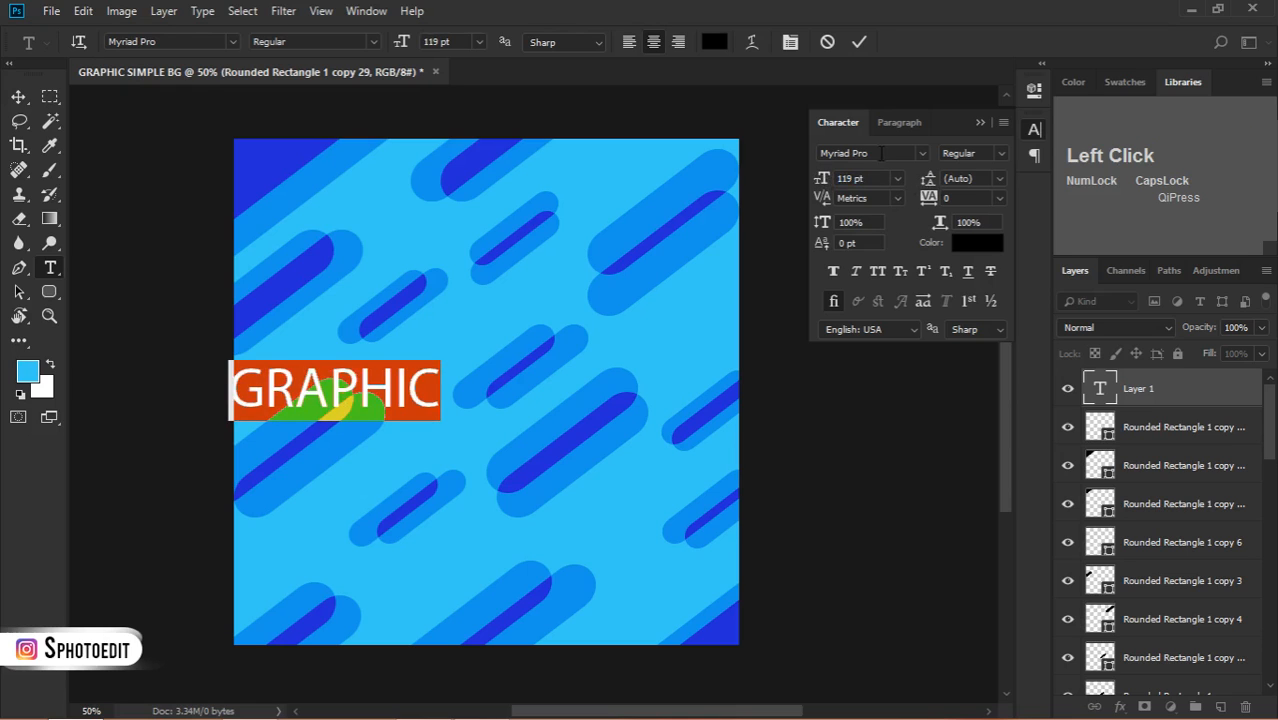
text(be)
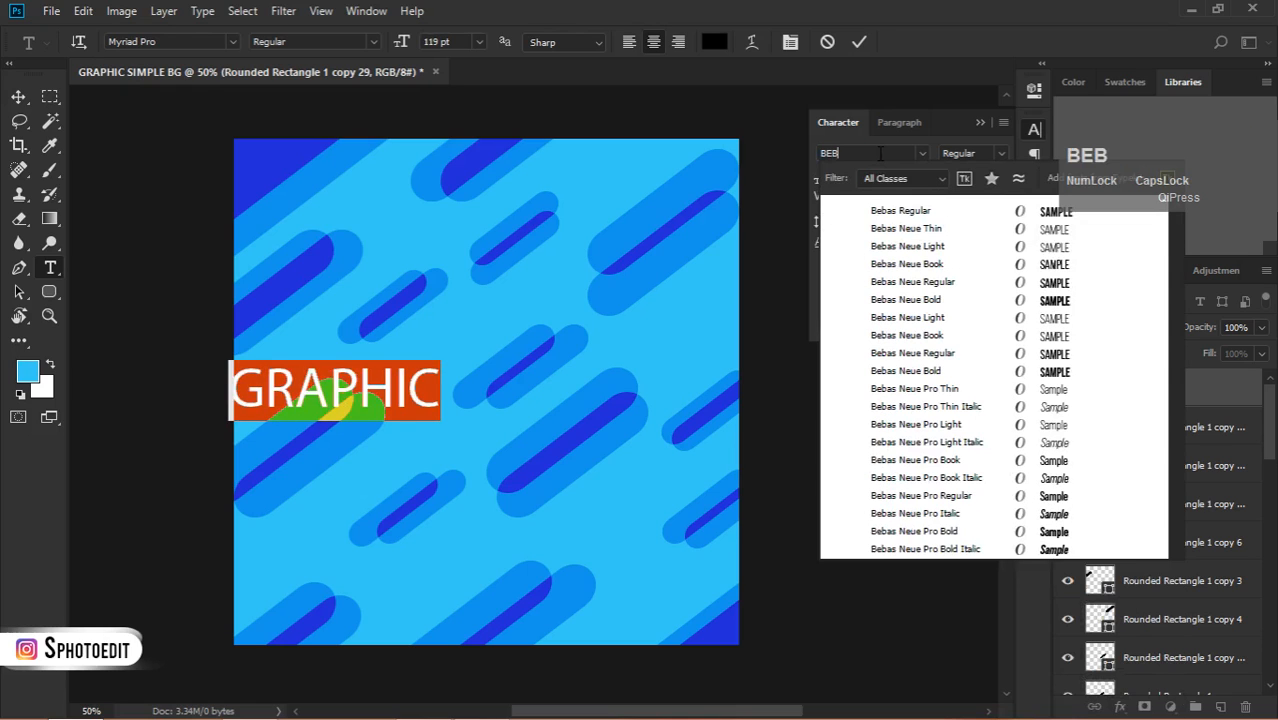
click(971, 216)
click(18, 97)
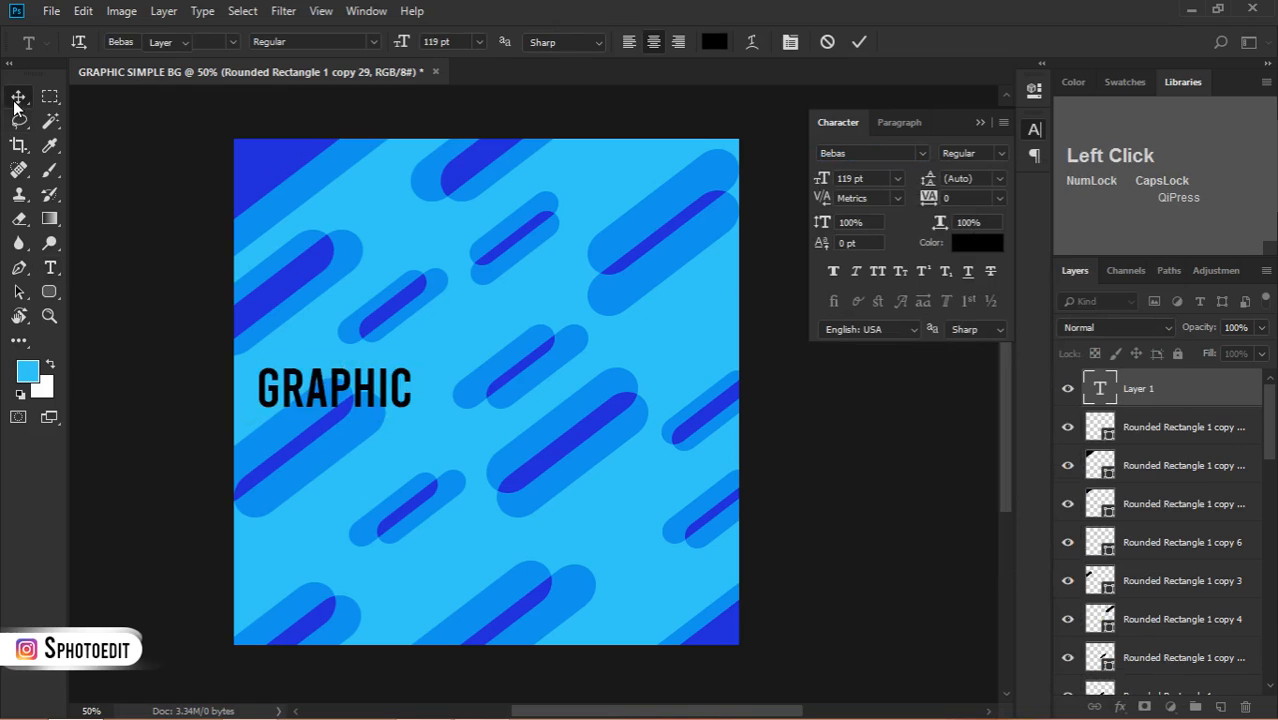
- Move the GRAPHIC text toward the canvas center and scale it up to about 317 pt
drag(335, 390, 420, 377)
key(ctrl+t)
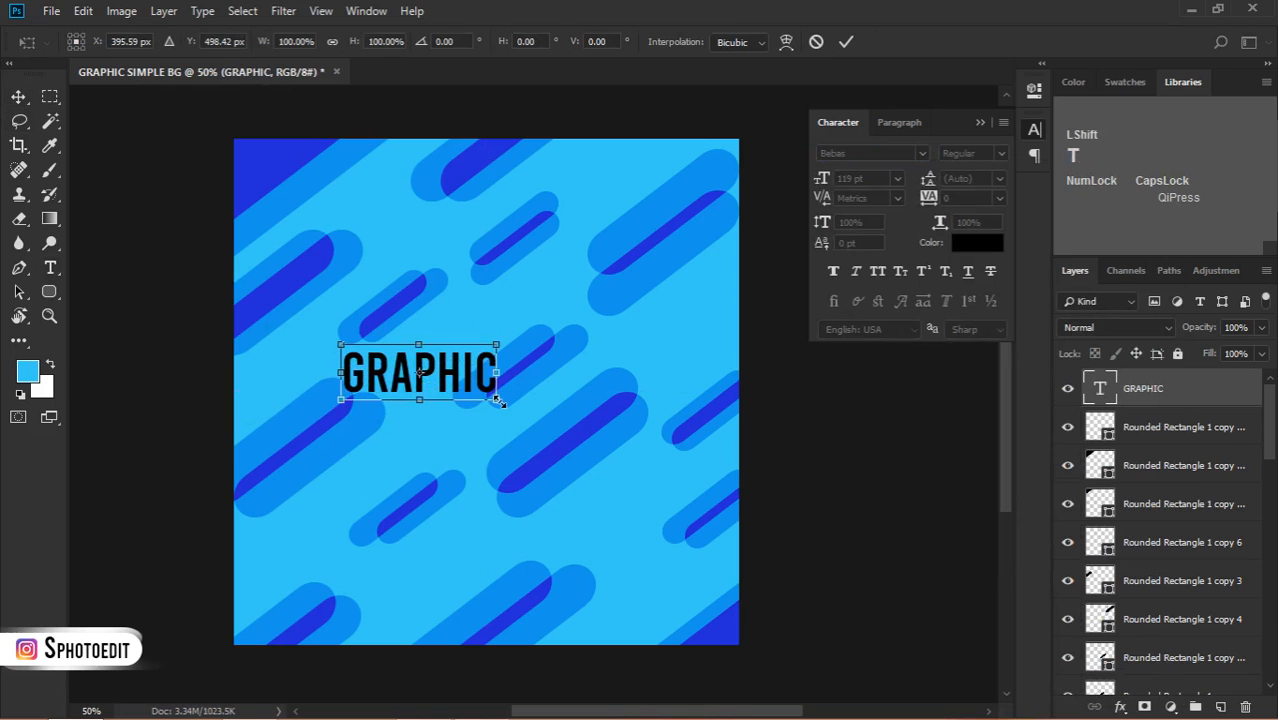
drag(497, 399, 622, 394)
key(Return)
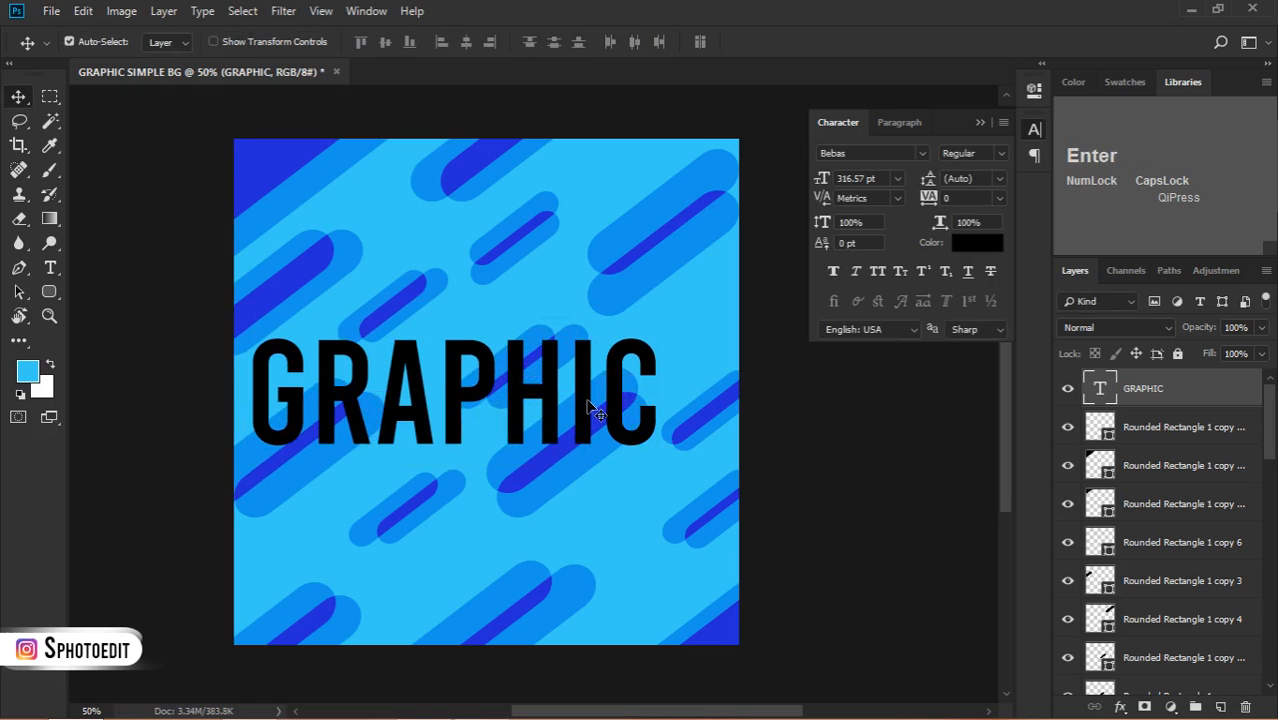
- Center the GRAPHIC text on the whole canvas using the alignment options, and clear the selection
key(ctrl+a)
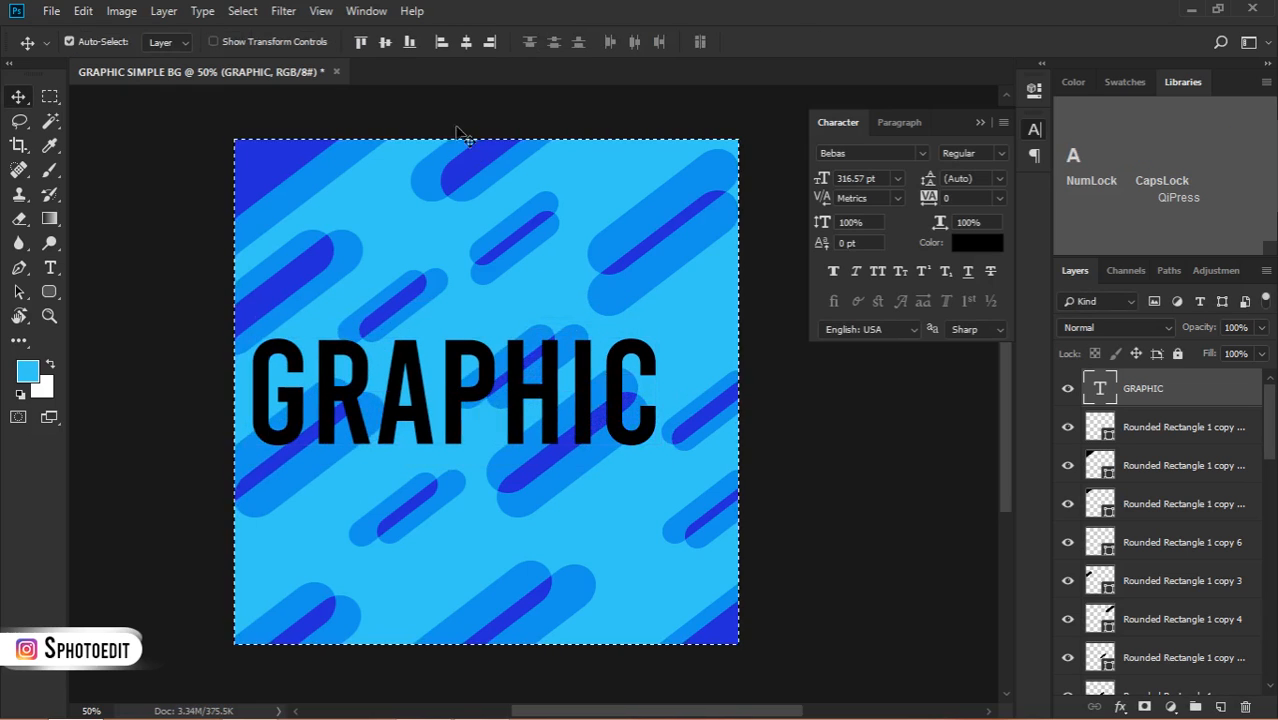
click(465, 44)
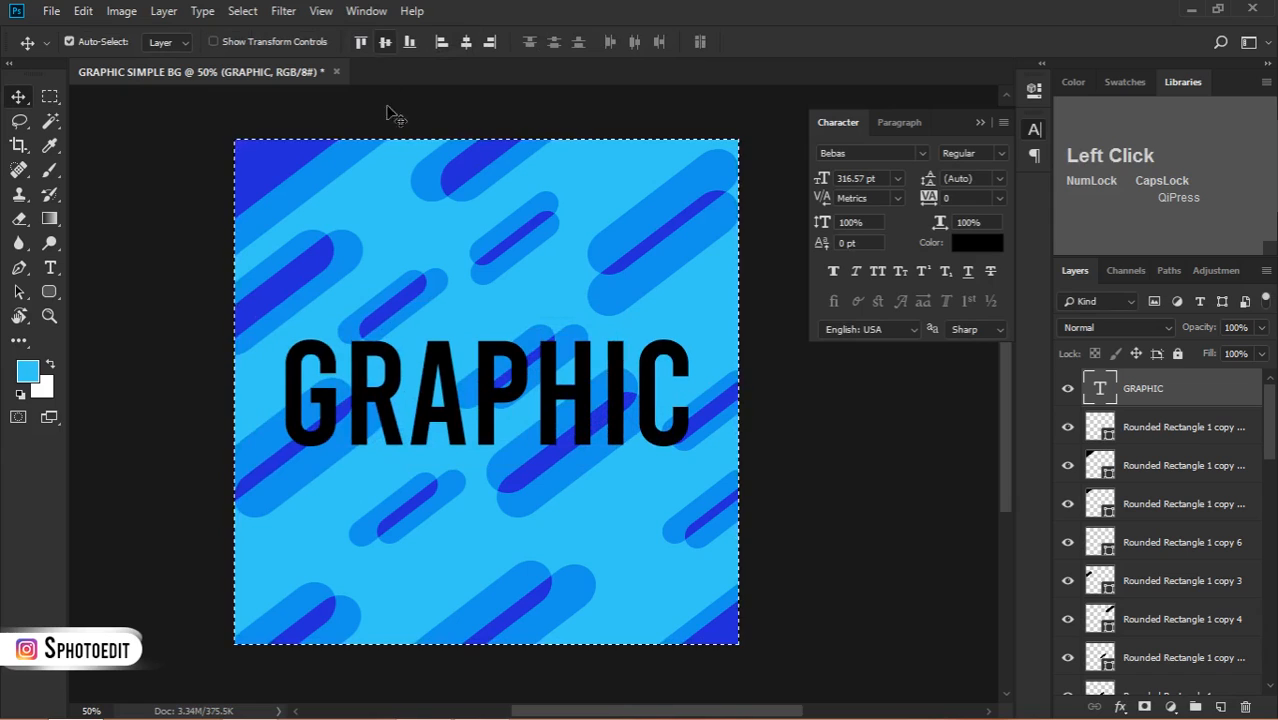
key(ctrl)
key(ctrl+d)
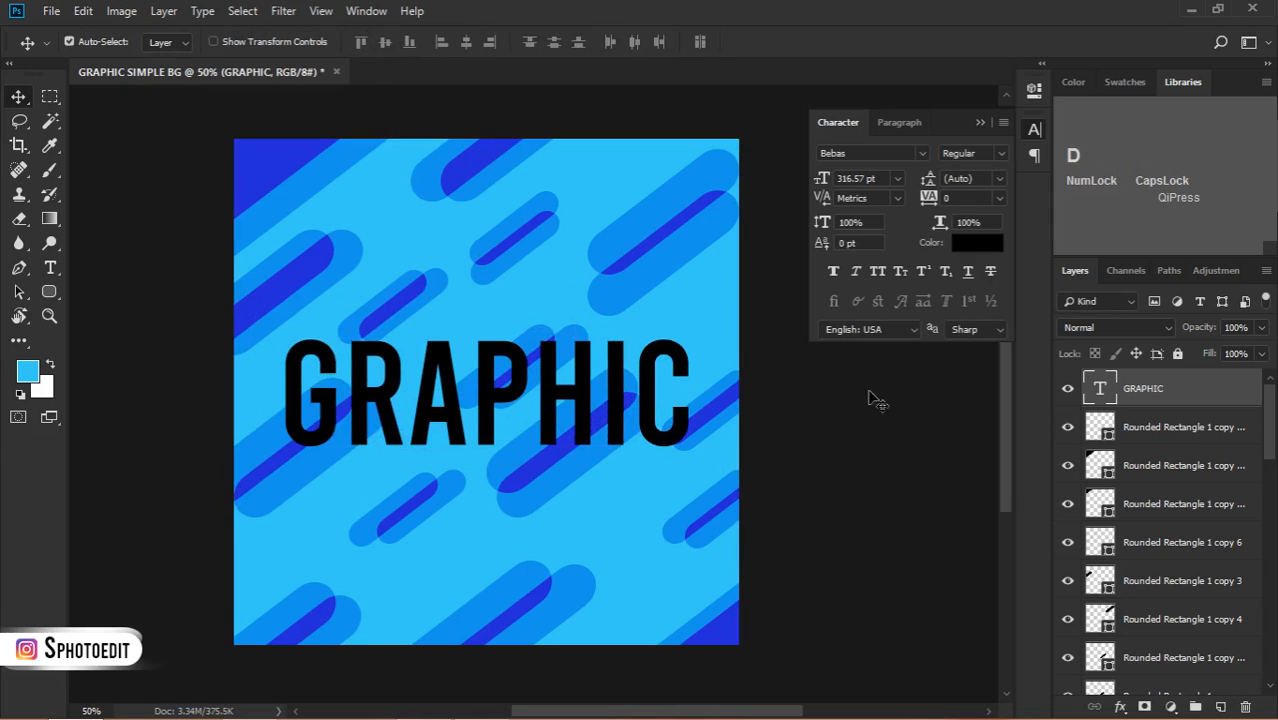
- Change the GRAPHIC text color to white
click(964, 246)
drag(794, 372, 433, 297)
click(1007, 347)
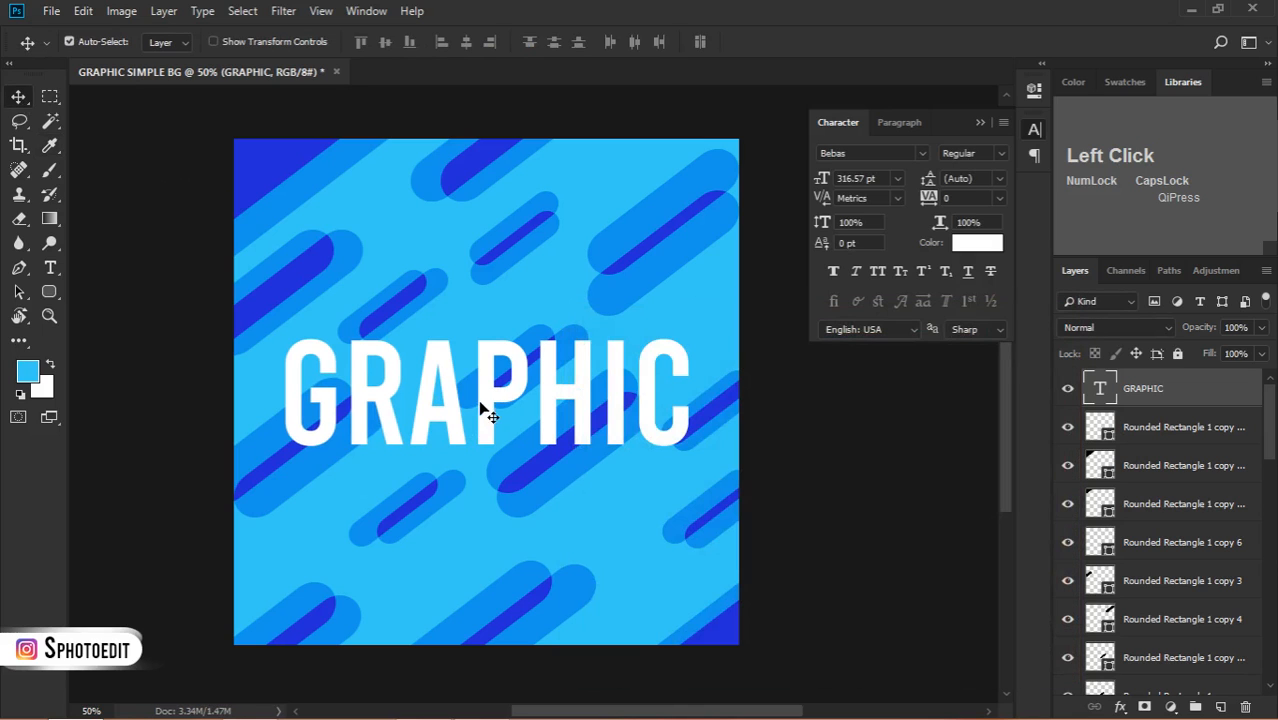
- Duplicate the GRAPHIC text directly below the original and replace the copy's wording with "BACKGROUND"
drag(480, 404, 486, 527)
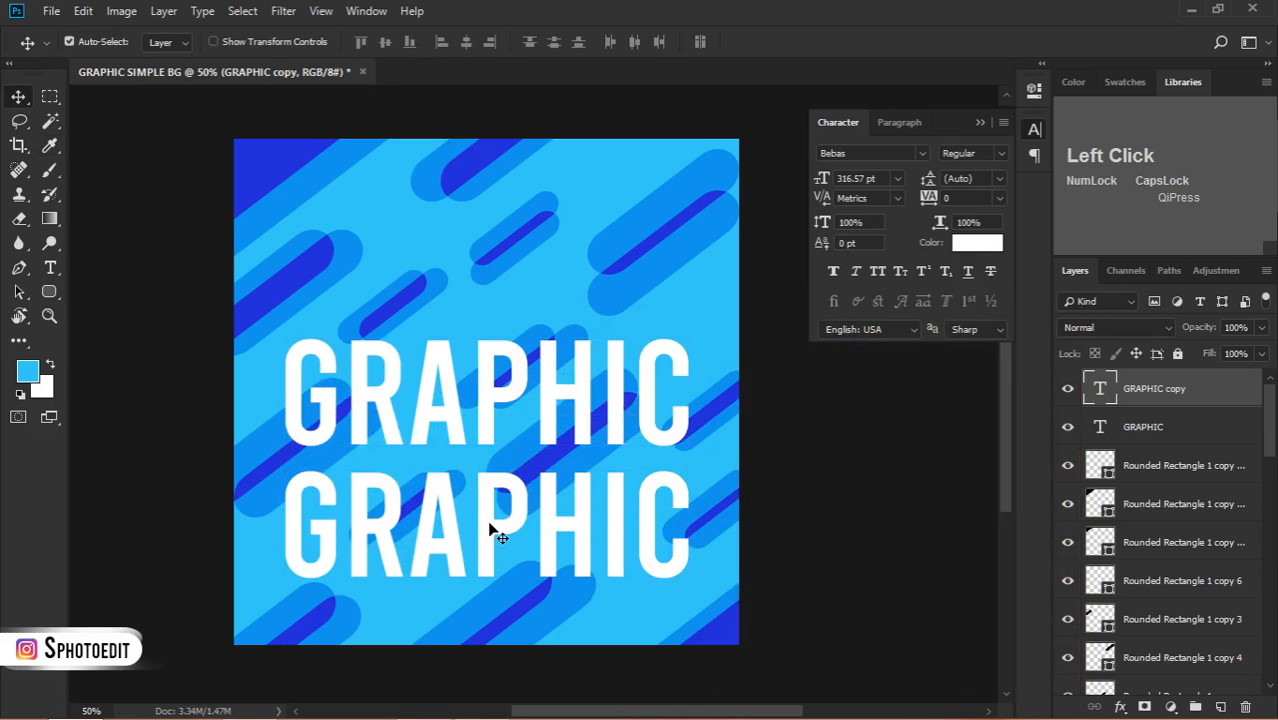
double_click(490, 529)
key(ctrl+a)
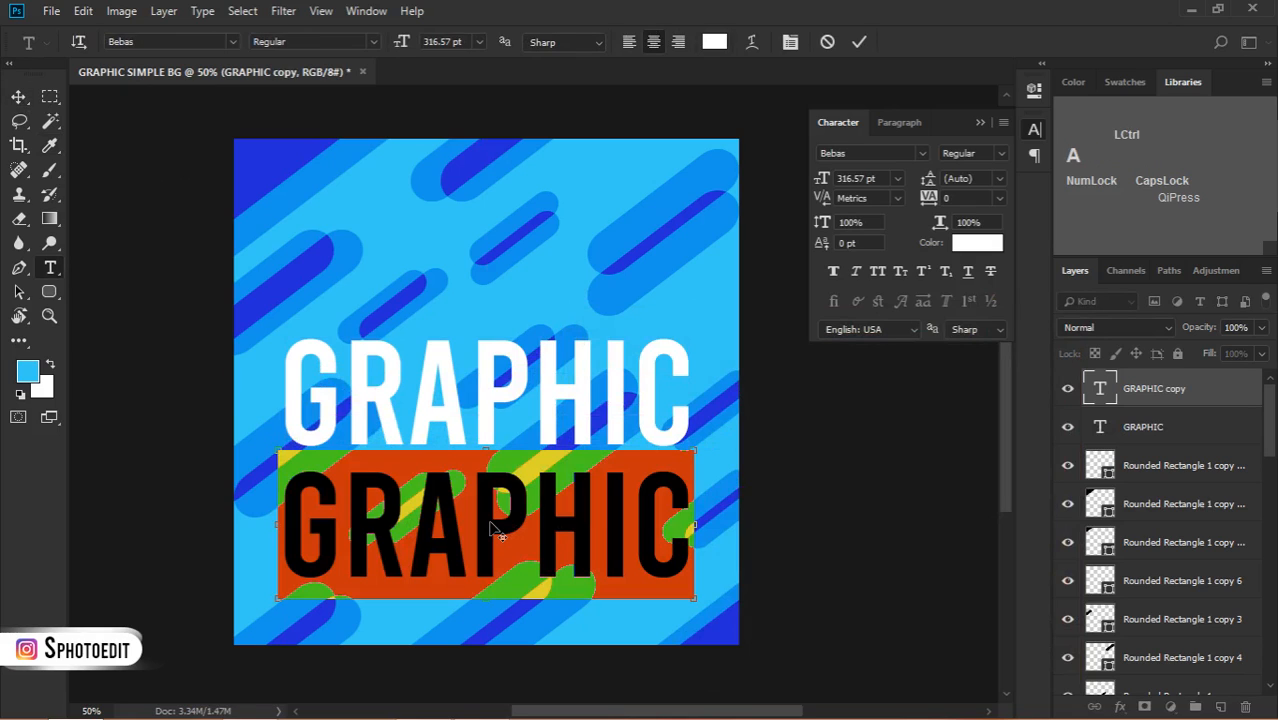
text(BAC)
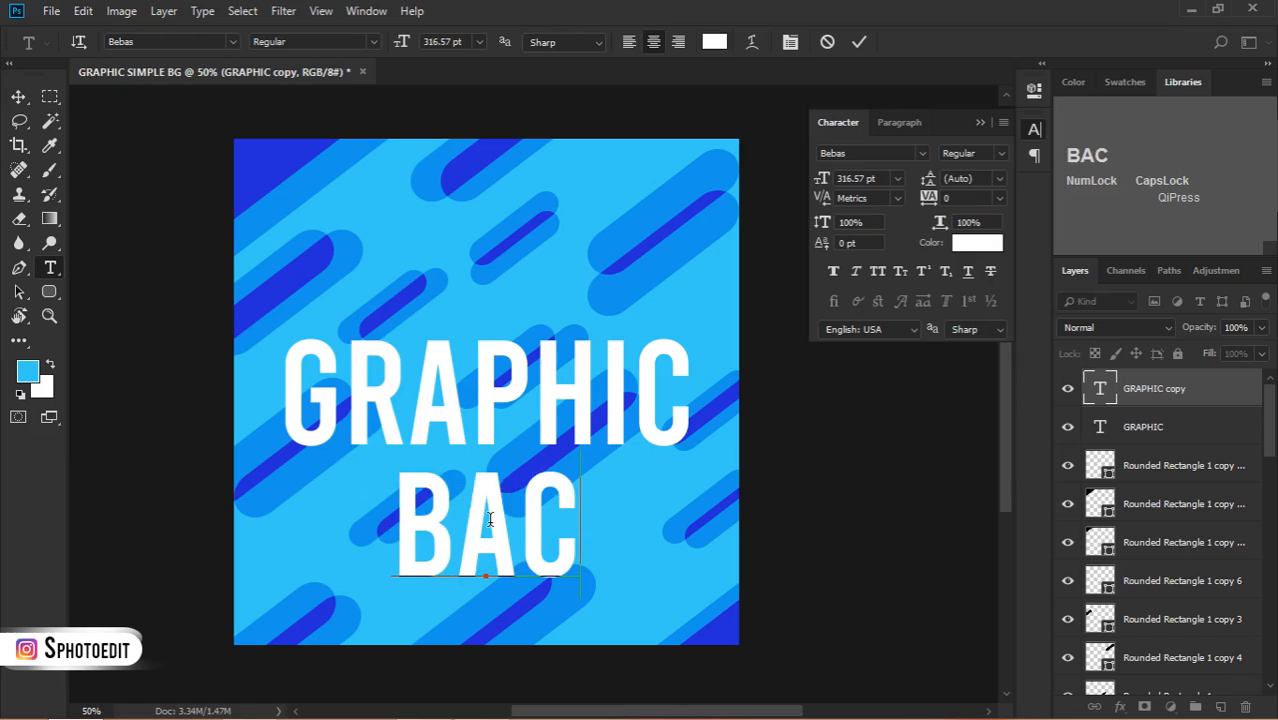
text(KGRO)
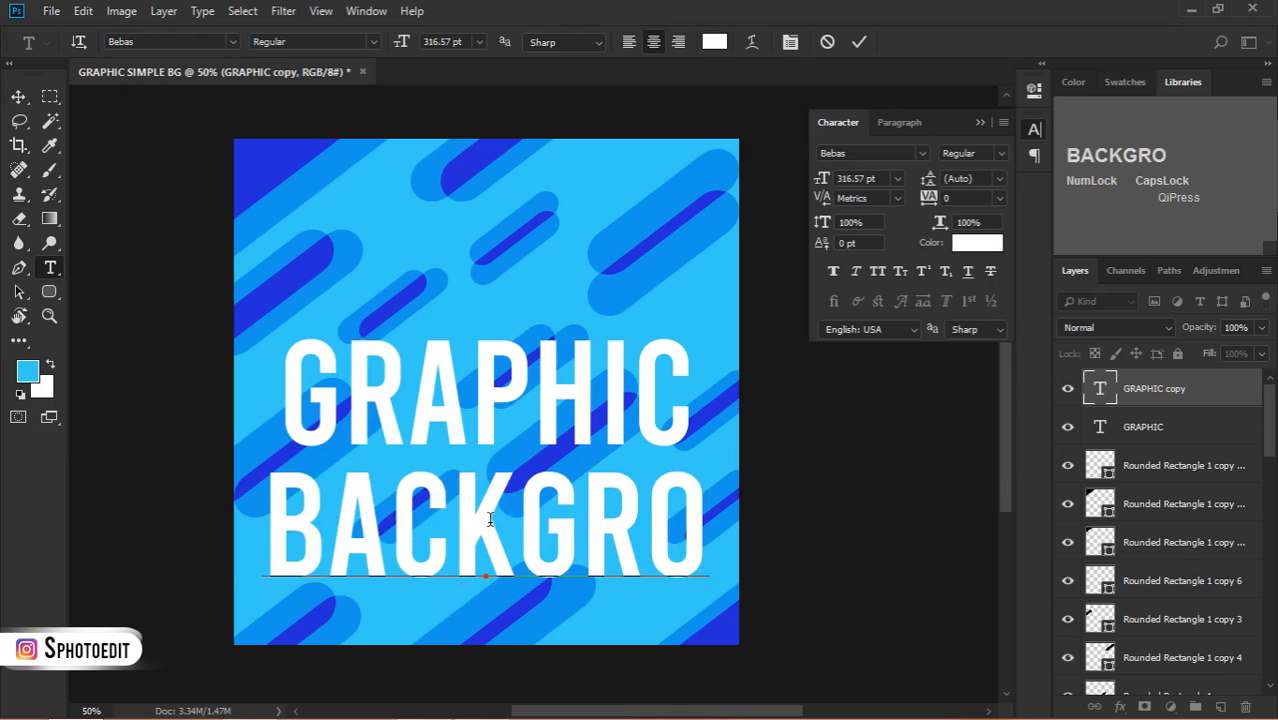
text(UN)
- Format the BACKGROUND text as Bebas Neue Pro Thin at 95.57 pt with Faux Bold
key(ctrl+a)
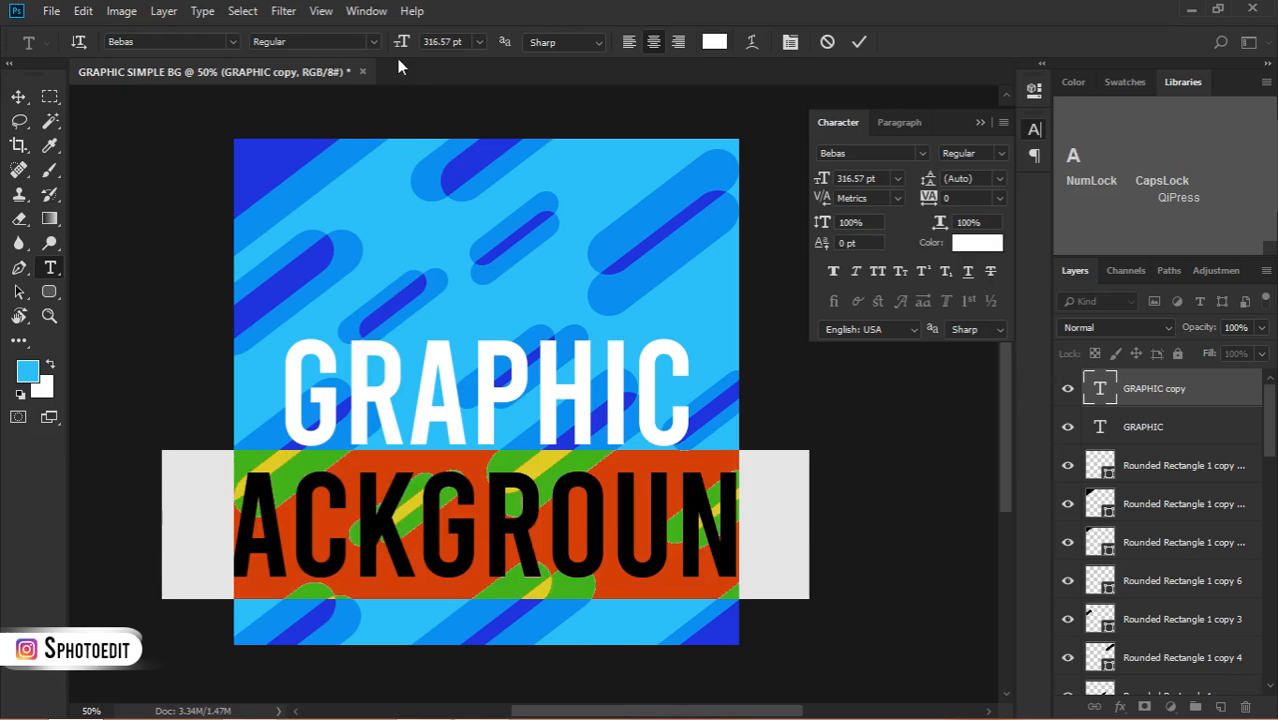
drag(401, 41, 267, 127)
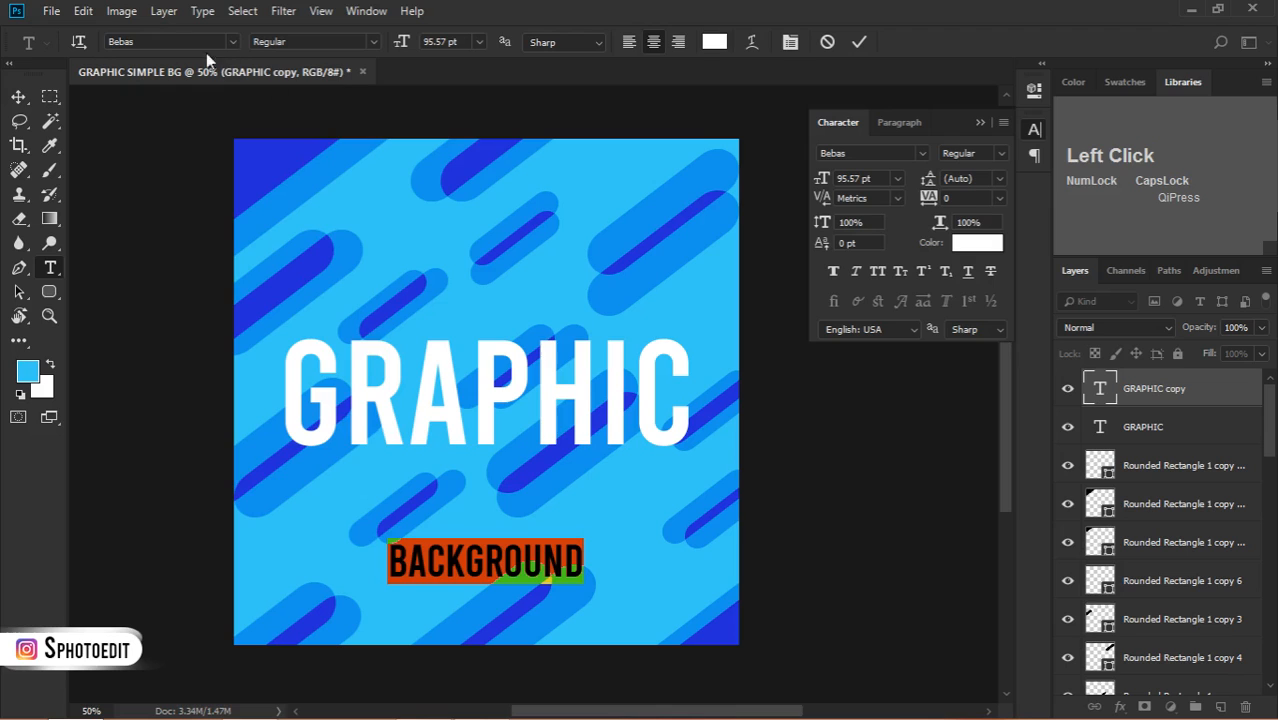
text(BEB)
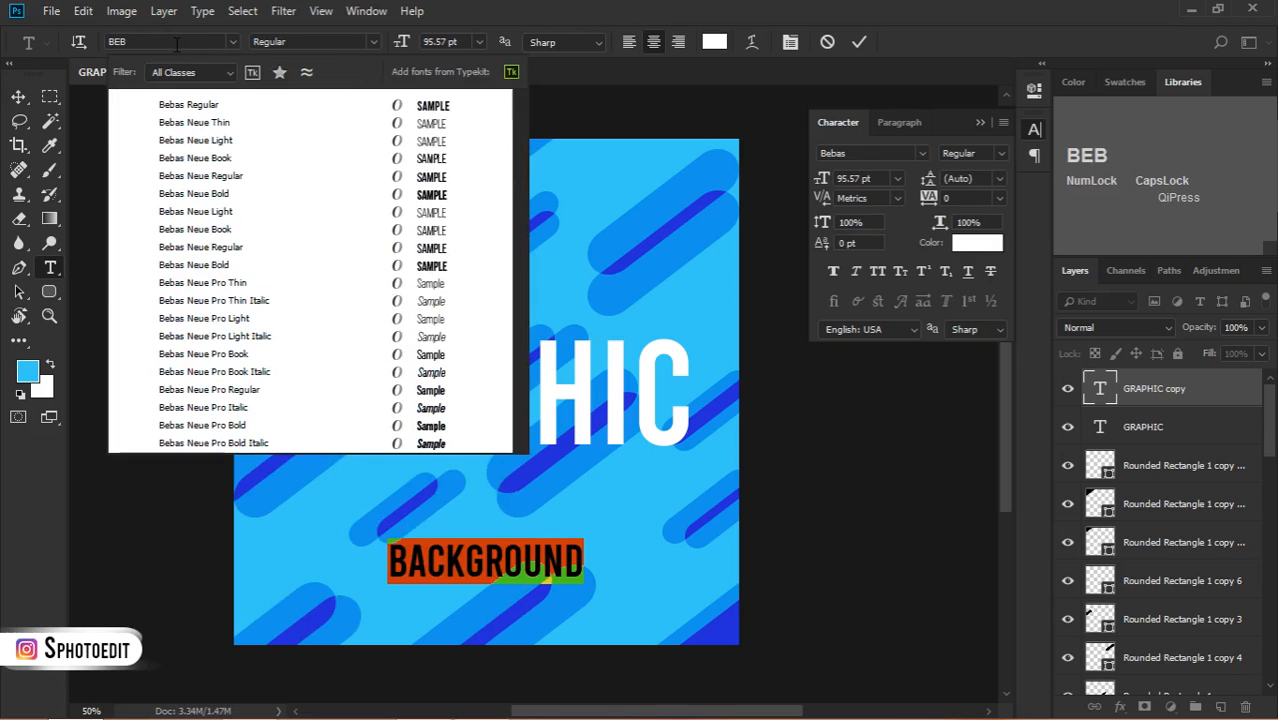
click(322, 285)
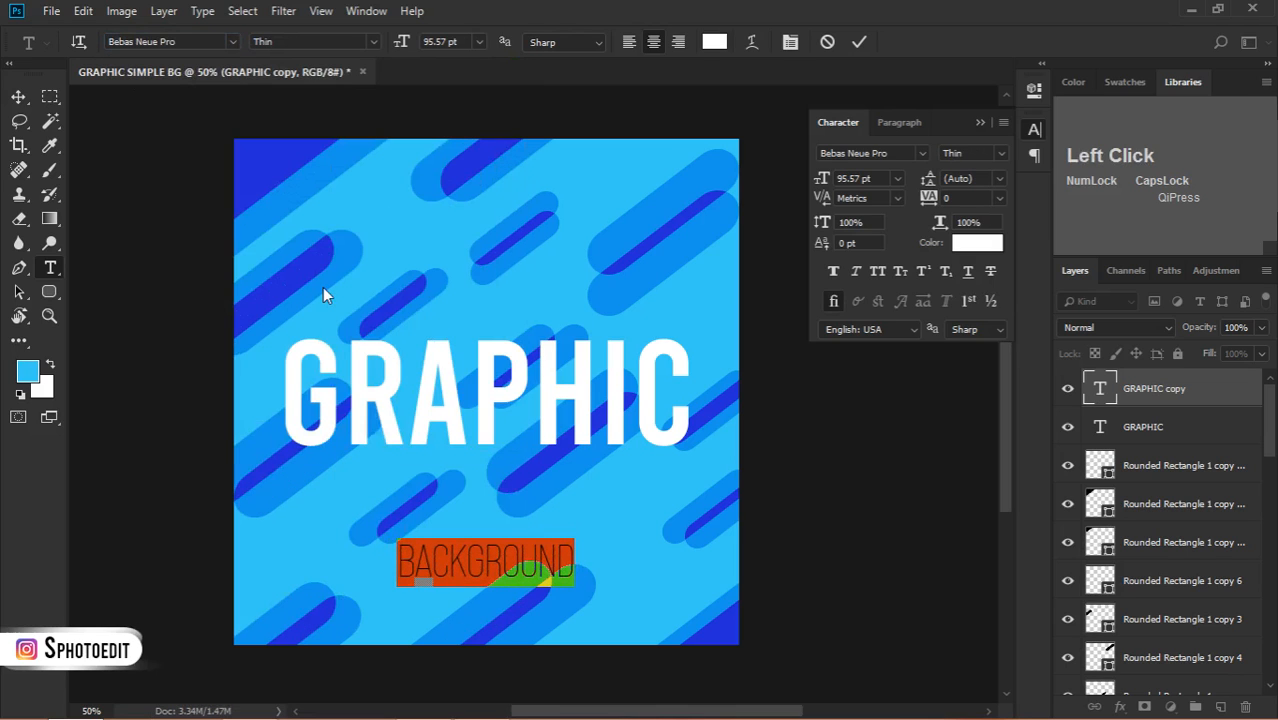
key(ctrl+shift+b)
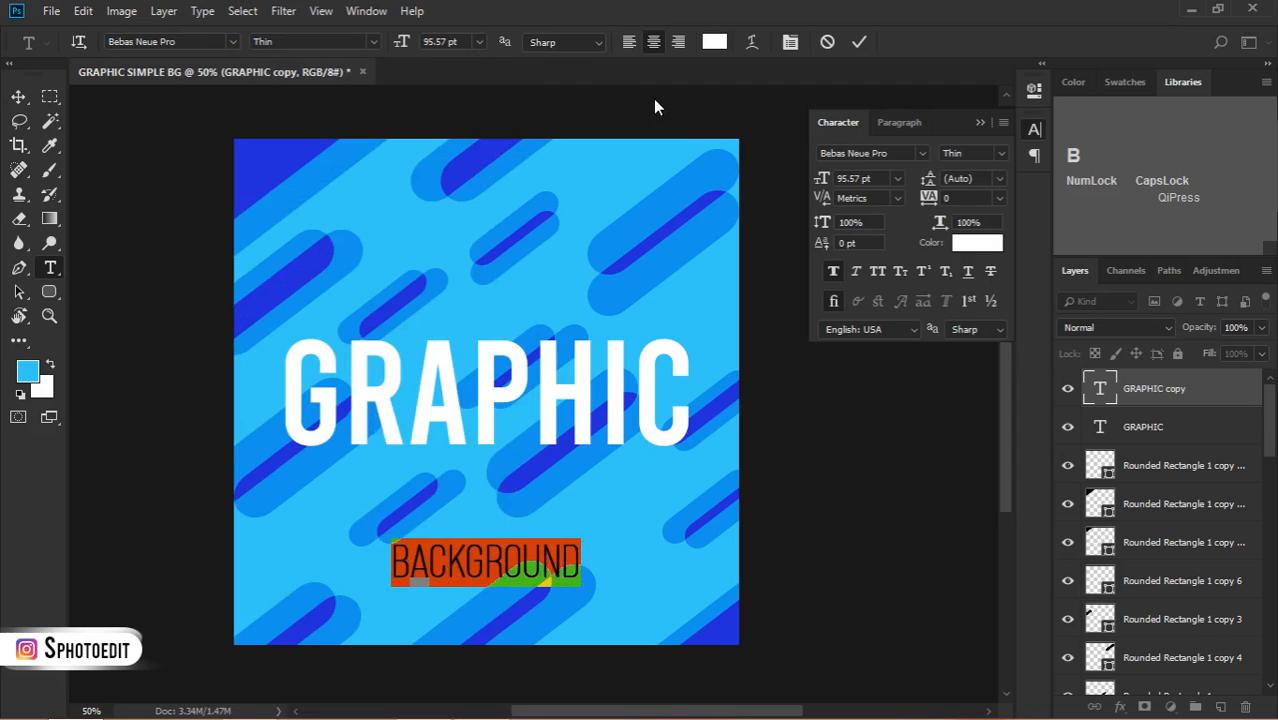
- Set the BACKGROUND text's tracking to 1000 and size to 53.57 pt, and move it close beneath GRAPHIC
drag(928, 197, 953, 198)
mouse_move(826, 178)
mouse_down()
mouse_move(803, 178)
mouse_move(818, 178)
mouse_up()
drag(925, 197, 938, 200)
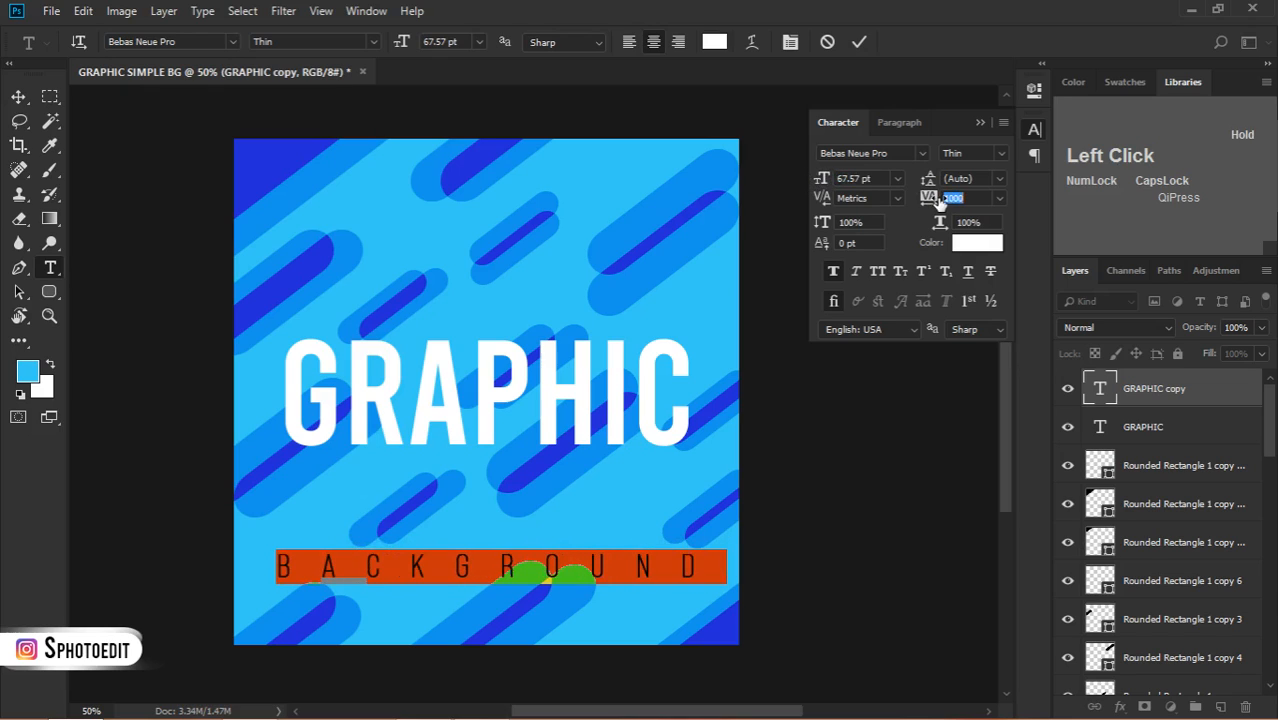
drag(822, 180, 808, 183)
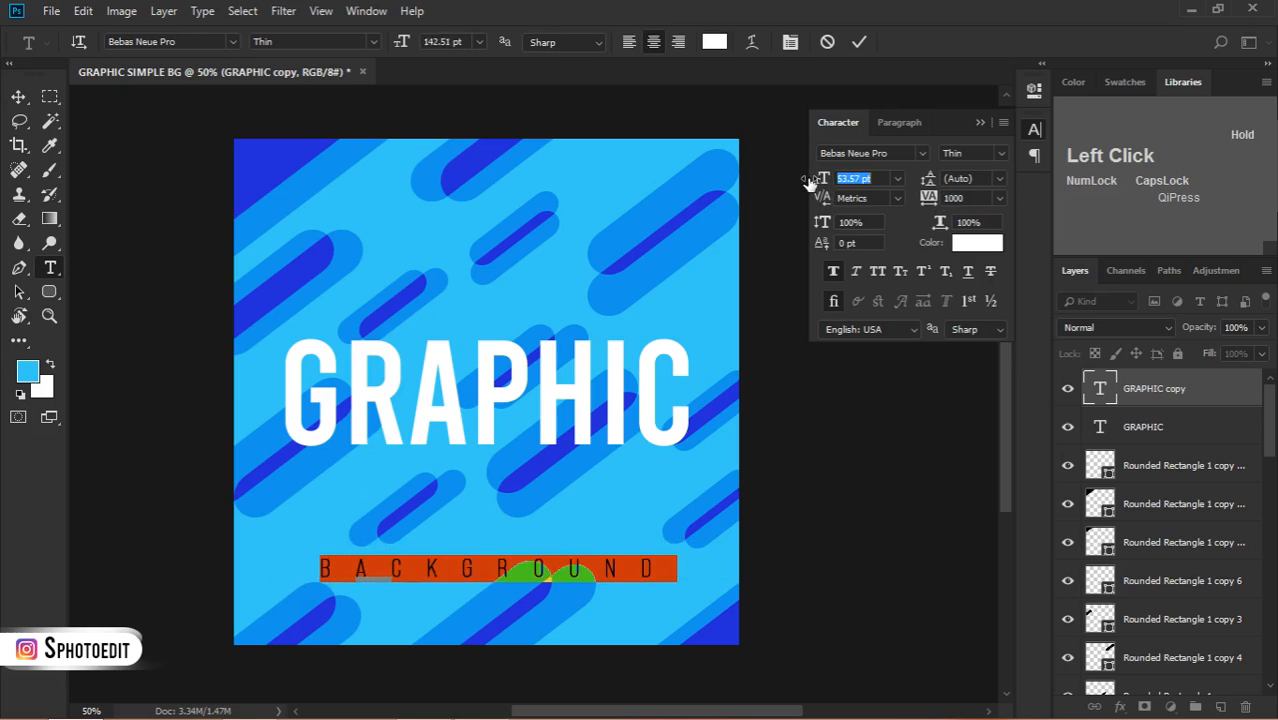
click(18, 97)
drag(474, 571, 476, 463)
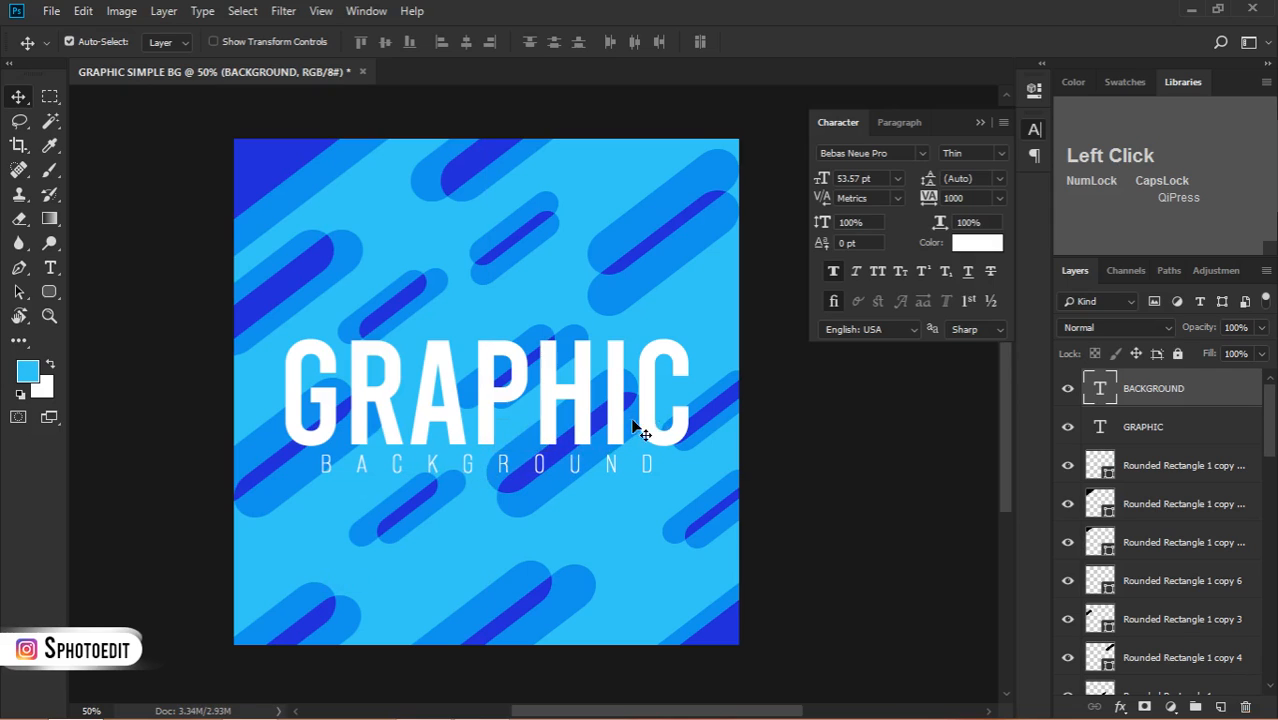
- Change the BACKGROUND text's font style to Book
key(t)
click(568, 465)
key(ctrl+a)
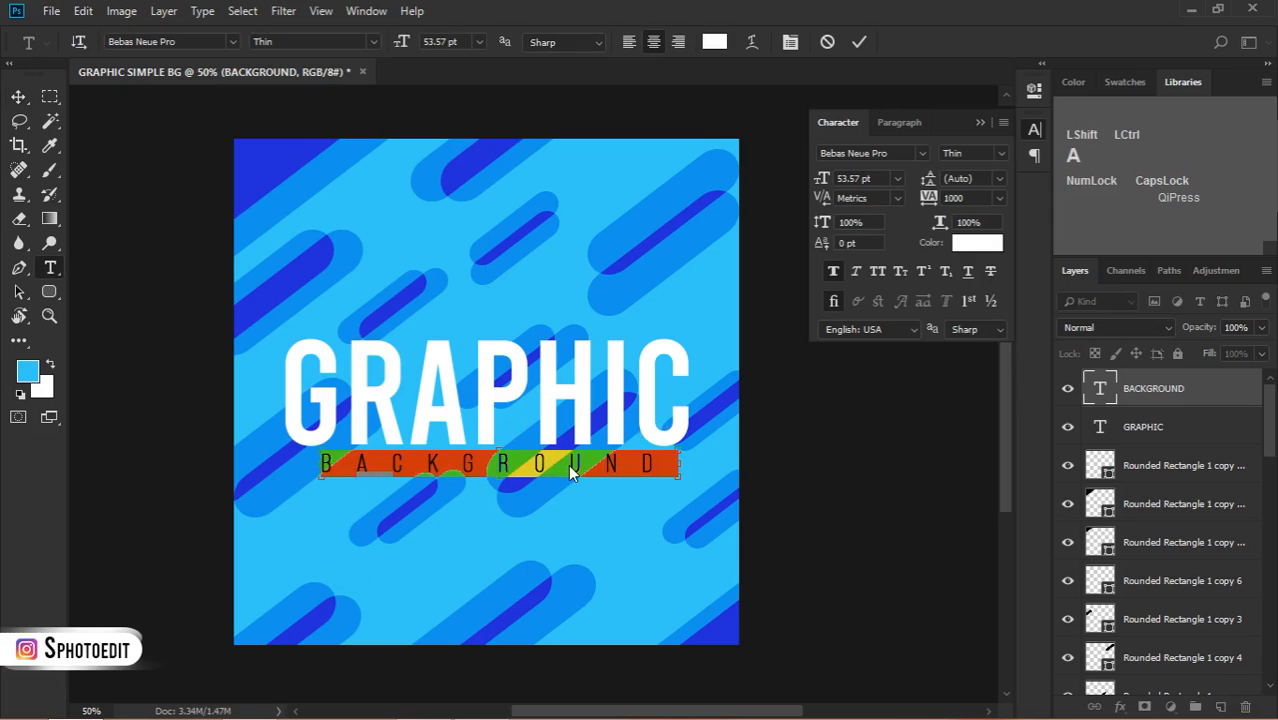
key(ctrl+b)
click(372, 48)
click(352, 113)
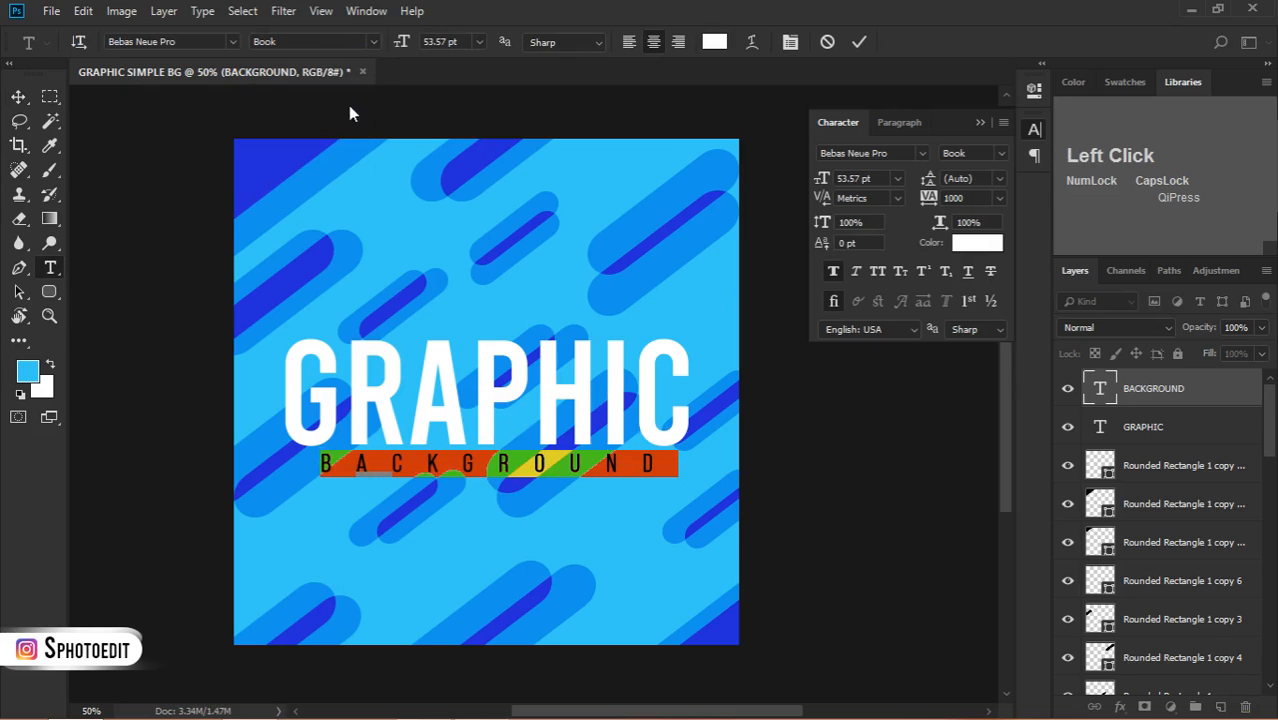
click(19, 97)
- Collapse the character settings and examine the finished design in full-screen mode
scroll(197, 280, up, 1)
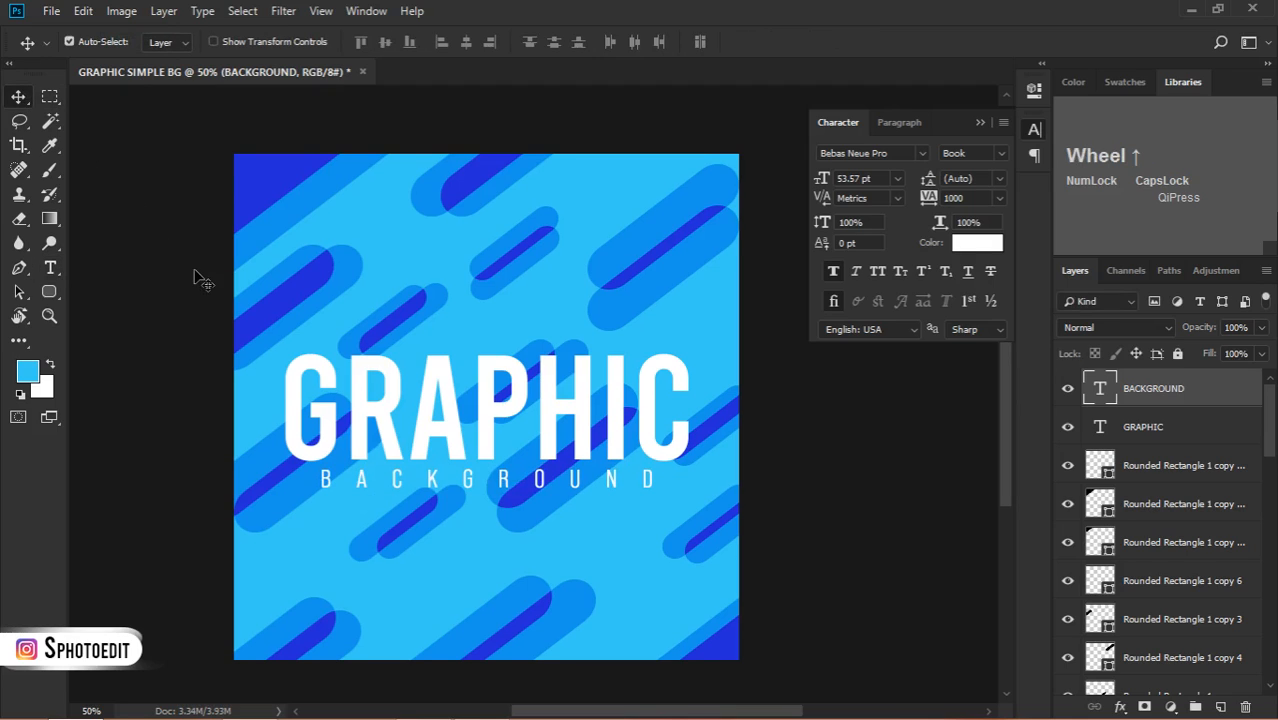
scroll(197, 280, left, 1)
scroll(197, 280, up, 1)
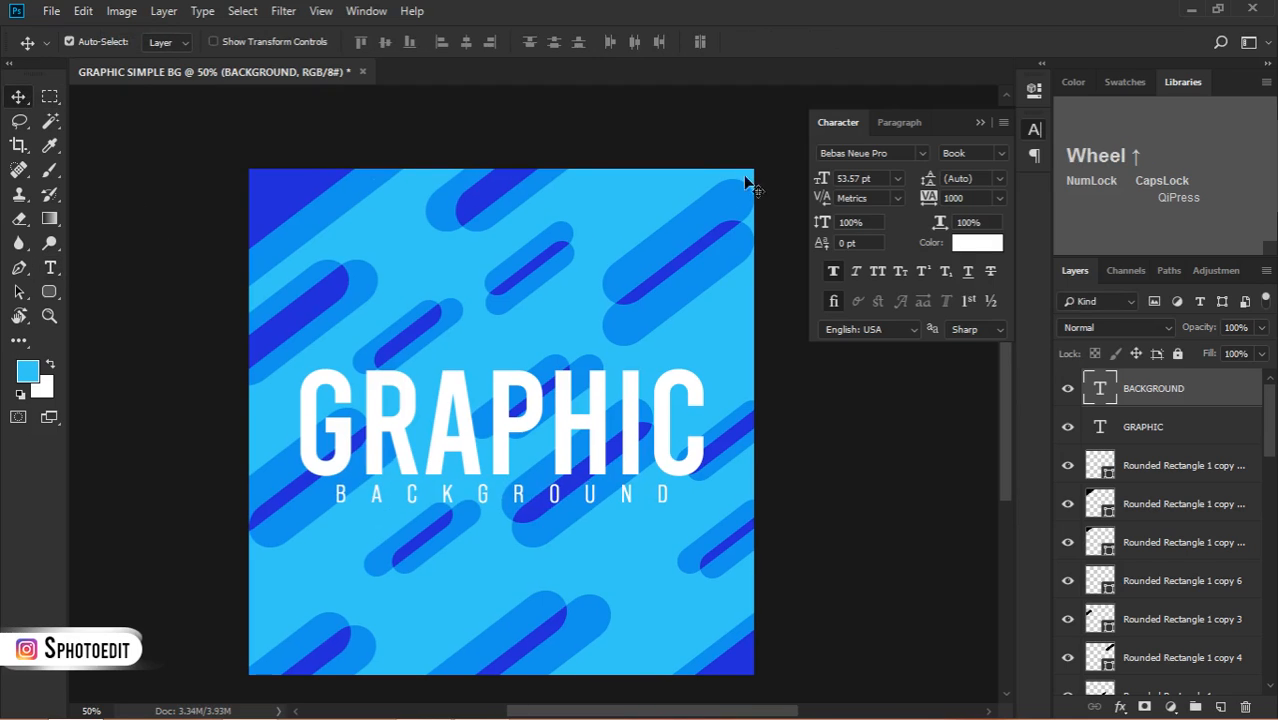
click(980, 122)
scroll(805, 251, down, 1)
scroll(785, 355, up, 1)
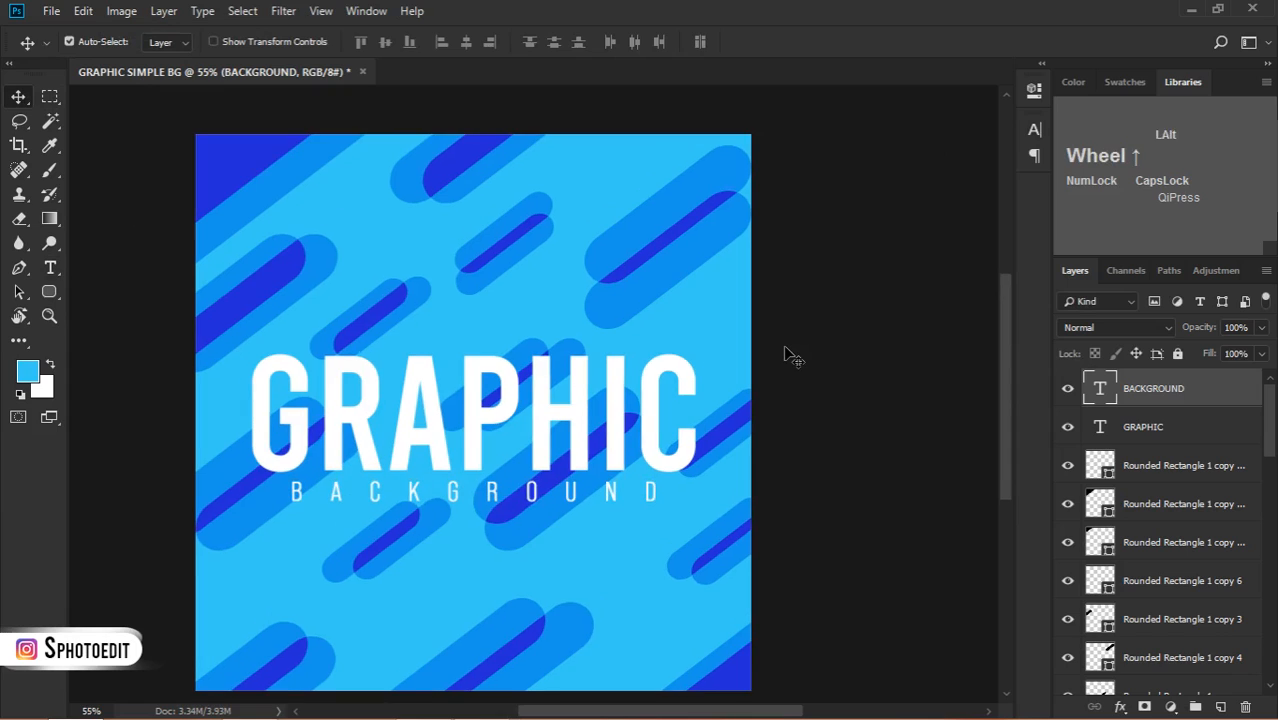
scroll(785, 355, left, 1)
scroll(785, 355, down, 1)
key(f)
key(f)
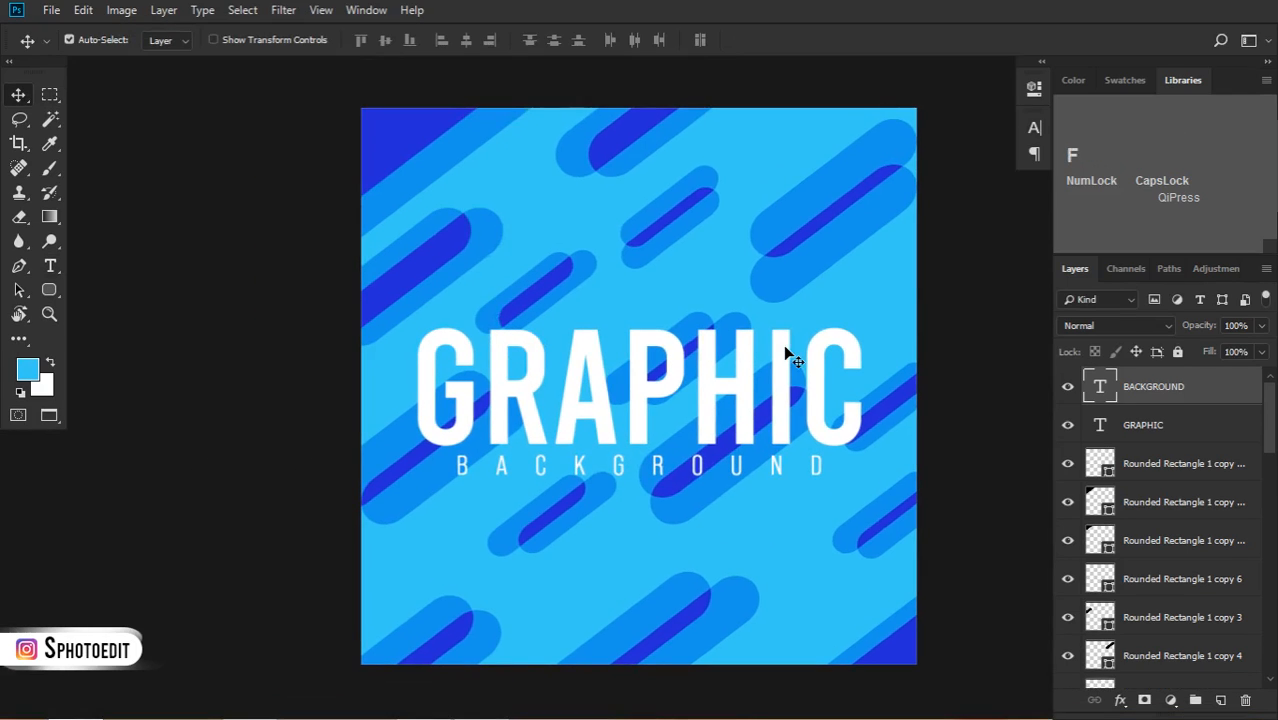
scroll(785, 355, up, 2)
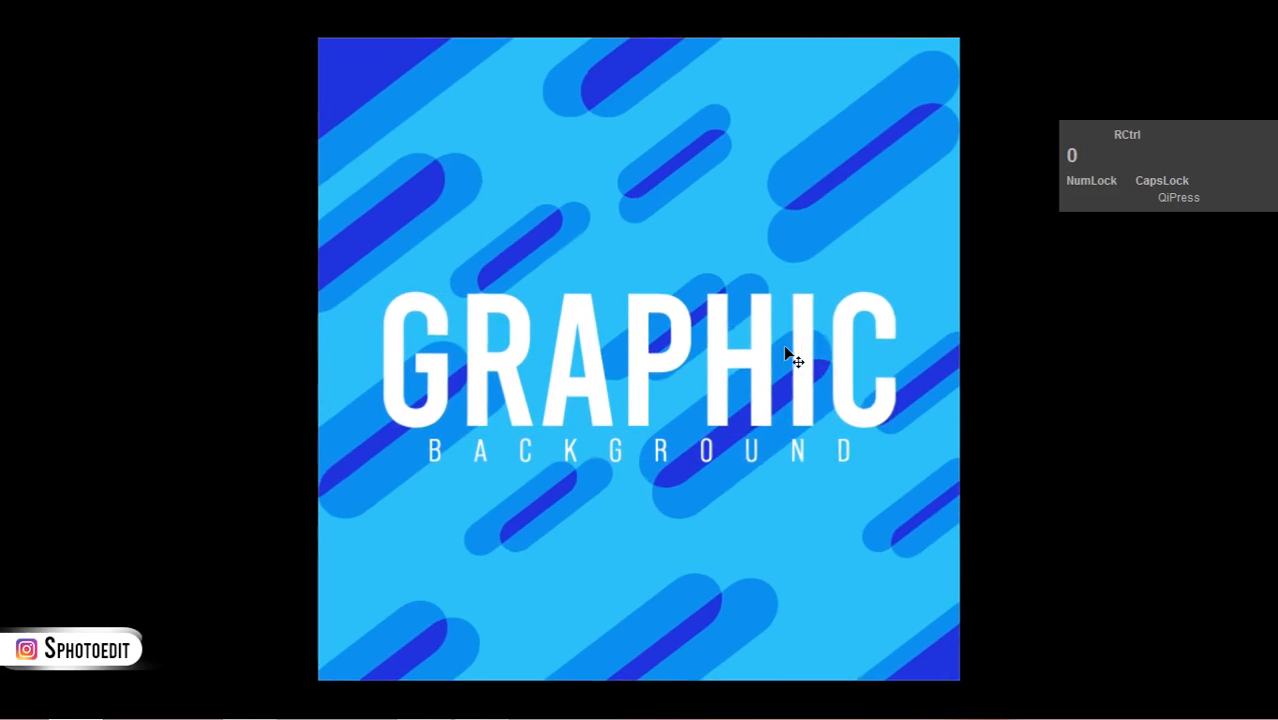
click(1090, 368)
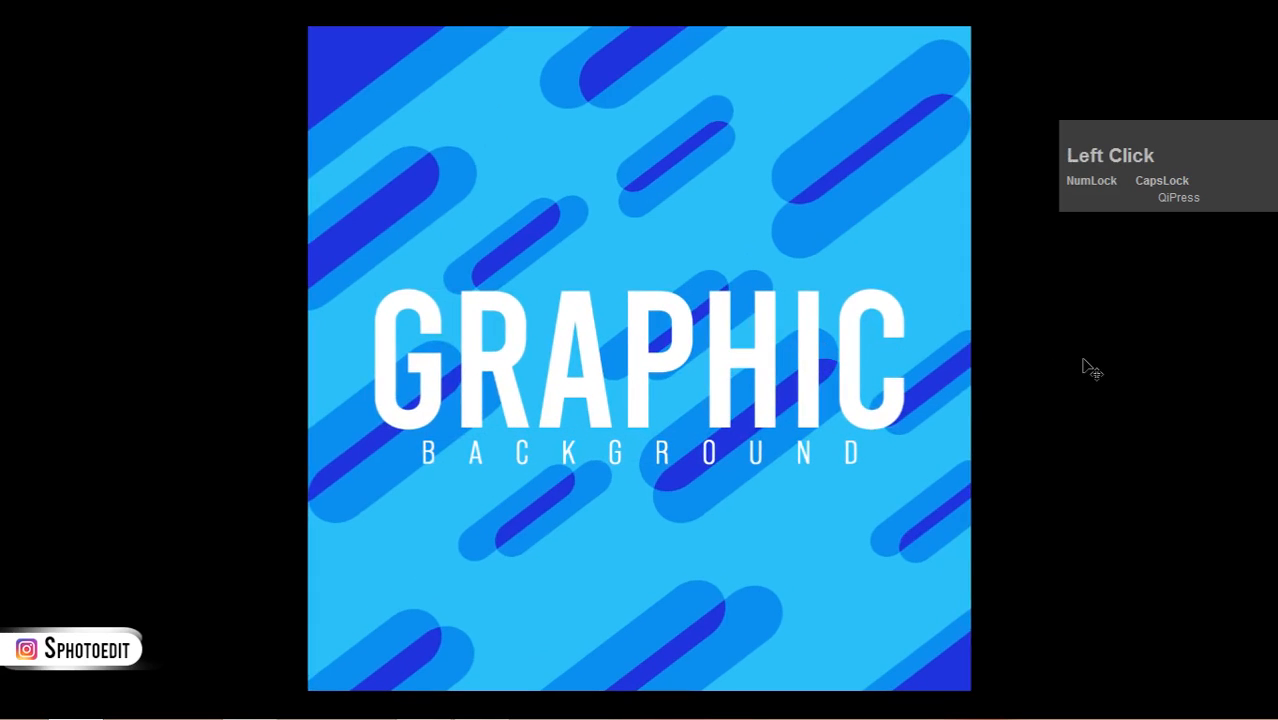